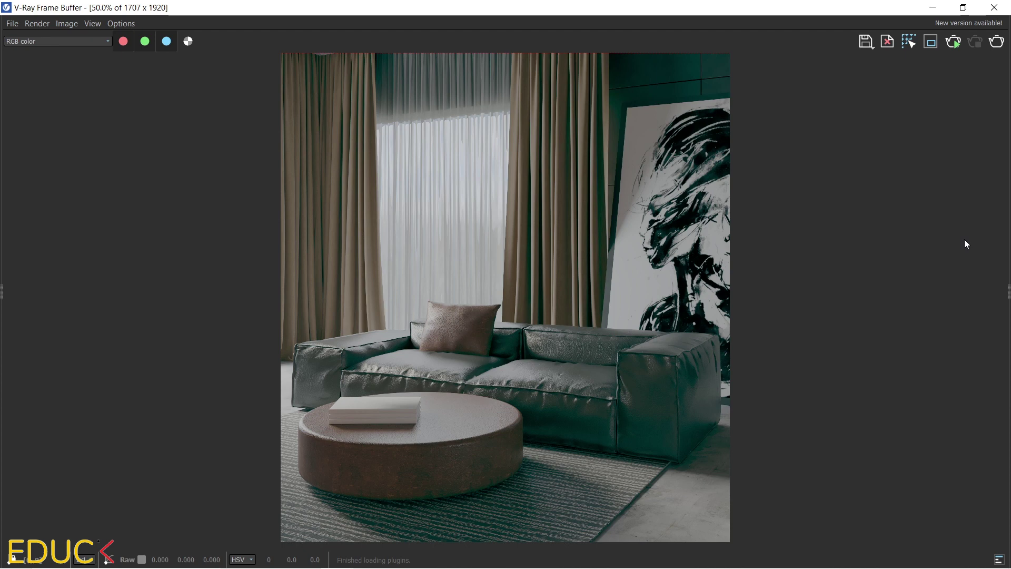
Start saving the V-Ray render, named viz, as a PNG file.
{"action": "left_click", "coordinate": [861, 41]}
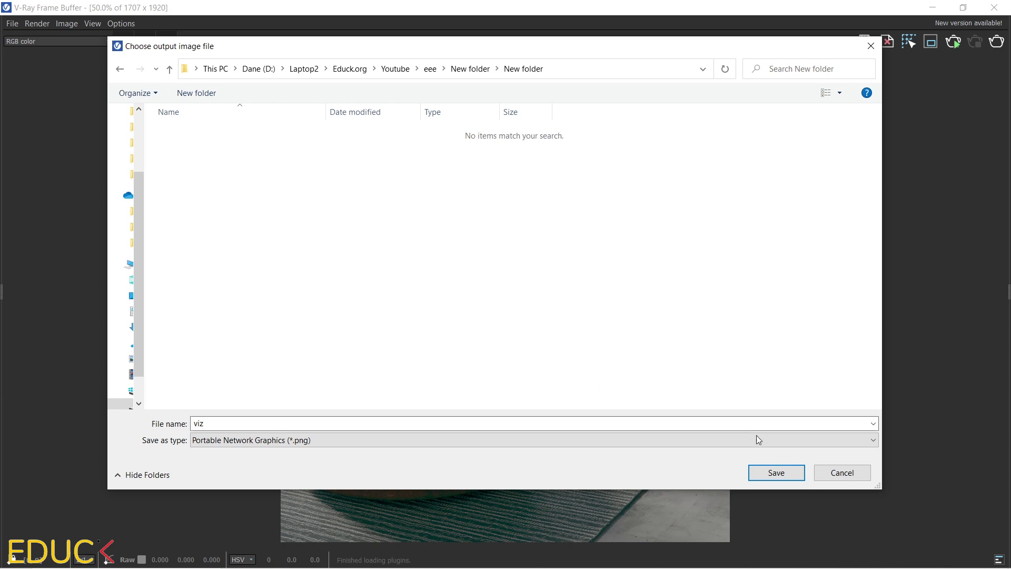
Save the render as viz.png and open it with Adobe Photoshop 2022.
{"action": "left_click", "coordinate": [774, 472]}
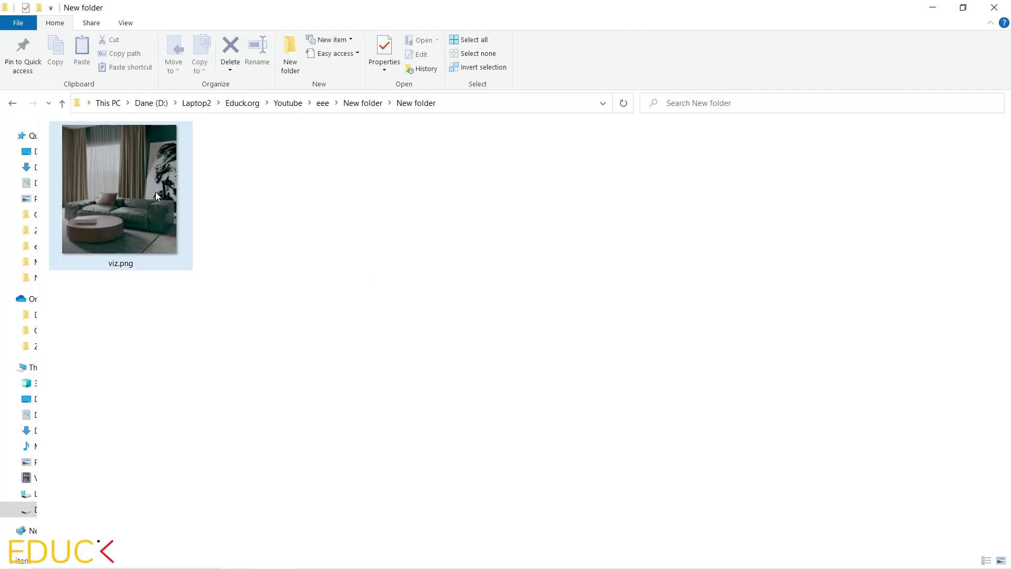
{"action": "right_click", "coordinate": [118, 159]}
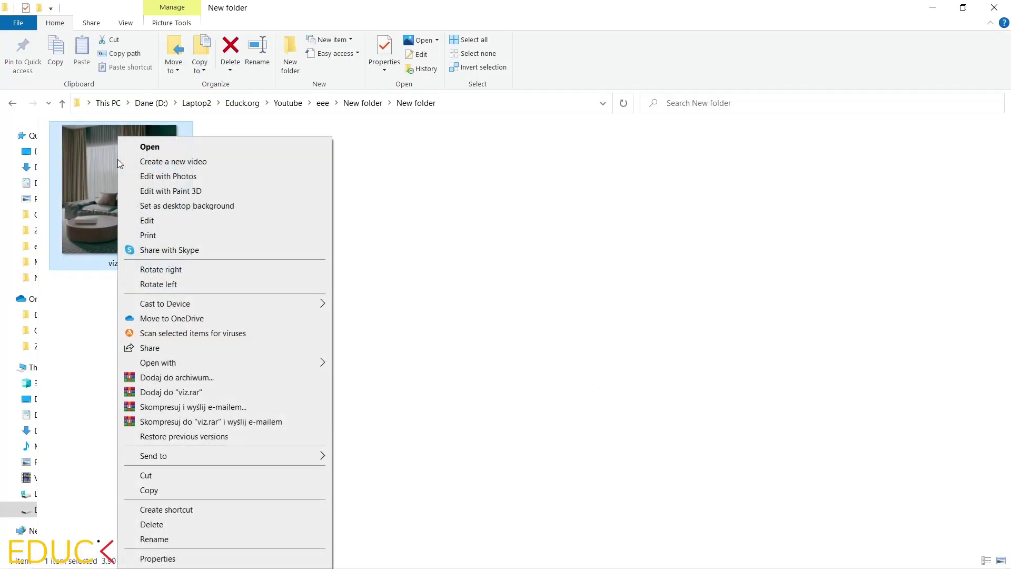
{"action": "mouse_move", "coordinate": [210, 365]}
{"action": "left_click", "coordinate": [392, 364]}
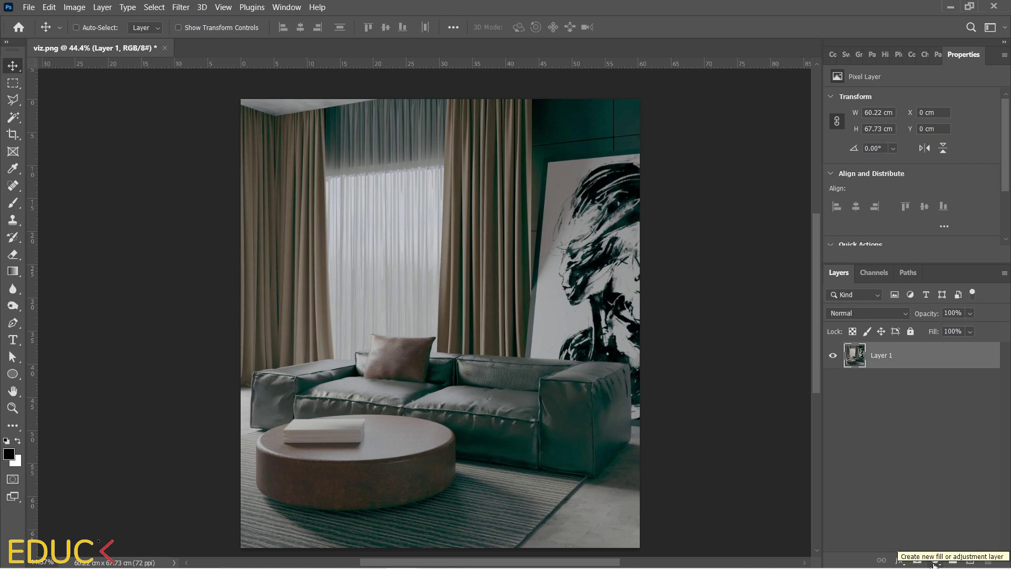
Add a Color Balance adjustment layer with midtones at -10 Cyan–Red and +10 Yellow–Blue.
{"action": "left_click", "coordinate": [934, 562]}
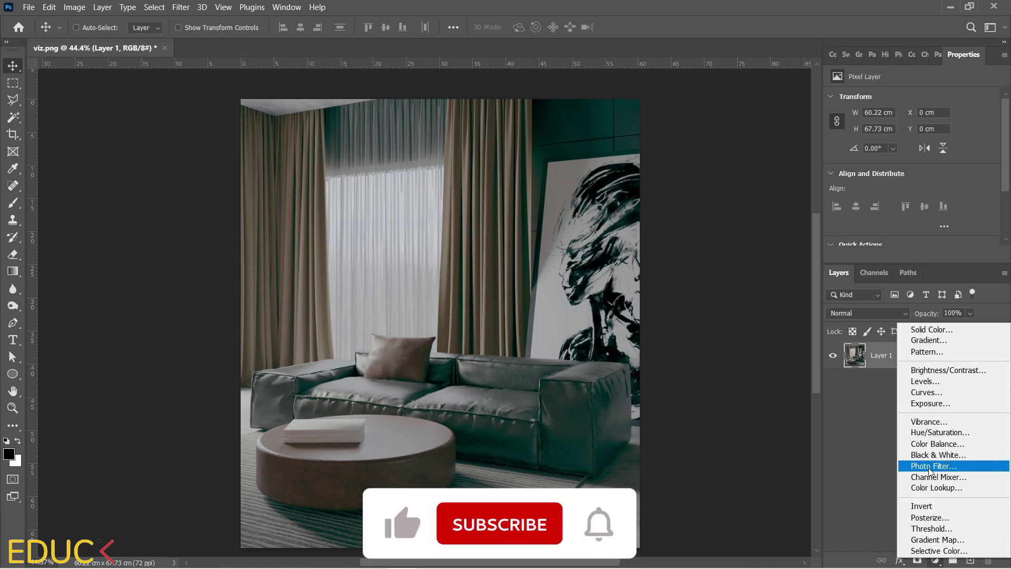
{"action": "left_click", "coordinate": [931, 445]}
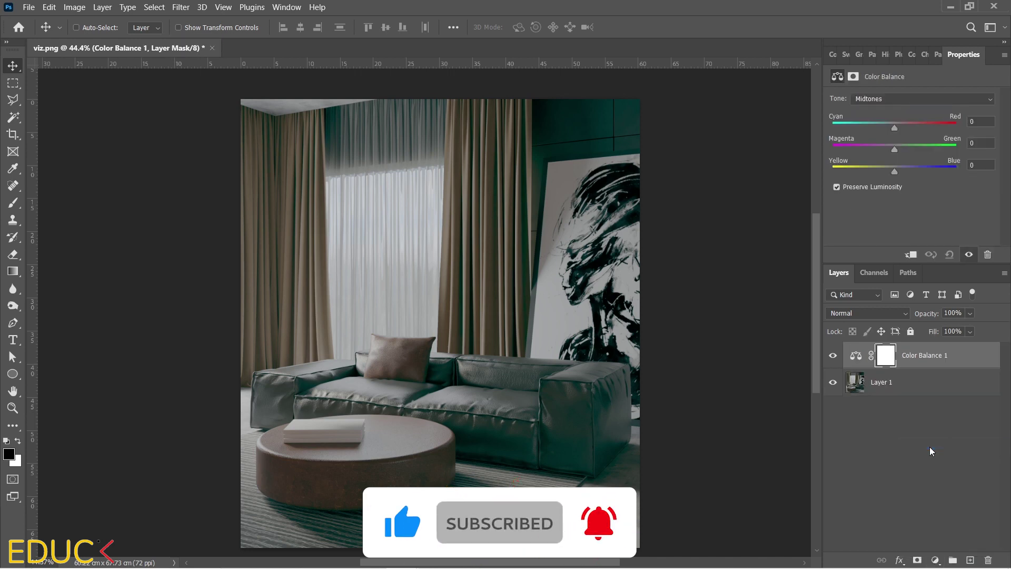
{"action": "left_click_drag", "start_coordinate": [893, 128], "coordinate": [891, 127]}
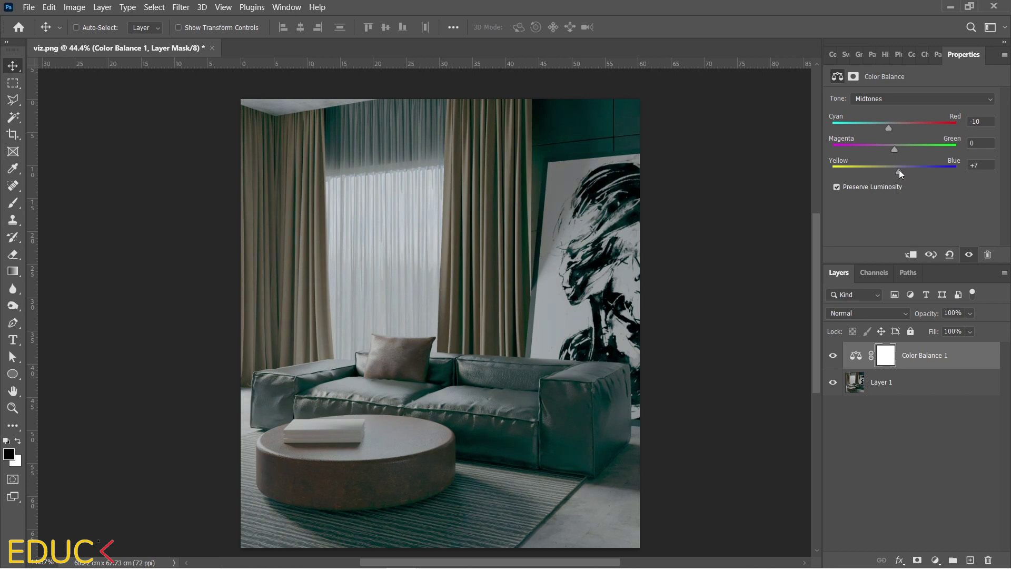
{"action": "left_click_drag", "start_coordinate": [899, 169], "coordinate": [901, 170]}
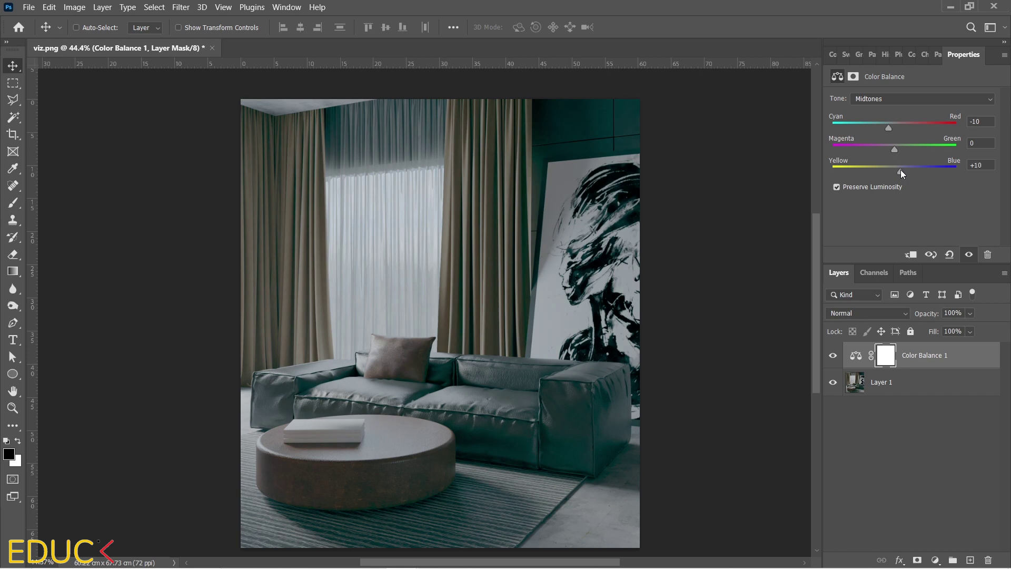
Toggle Color Balance 1 on and off to compare, leaving it visible.
{"action": "left_click", "coordinate": [833, 357]}
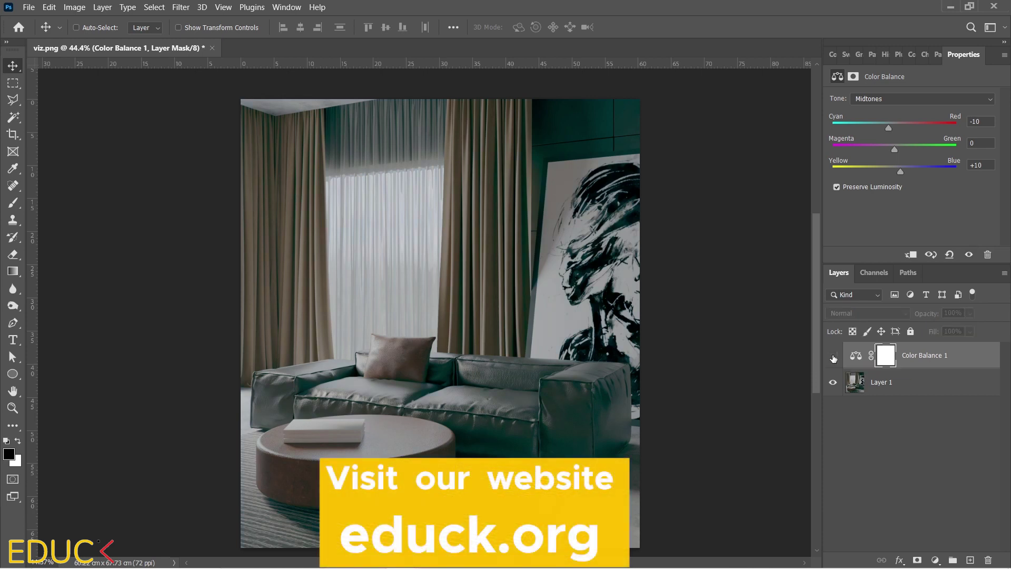
{"action": "left_click", "coordinate": [833, 357]}
{"action": "left_click", "coordinate": [833, 358]}
{"action": "left_click", "coordinate": [833, 358]}
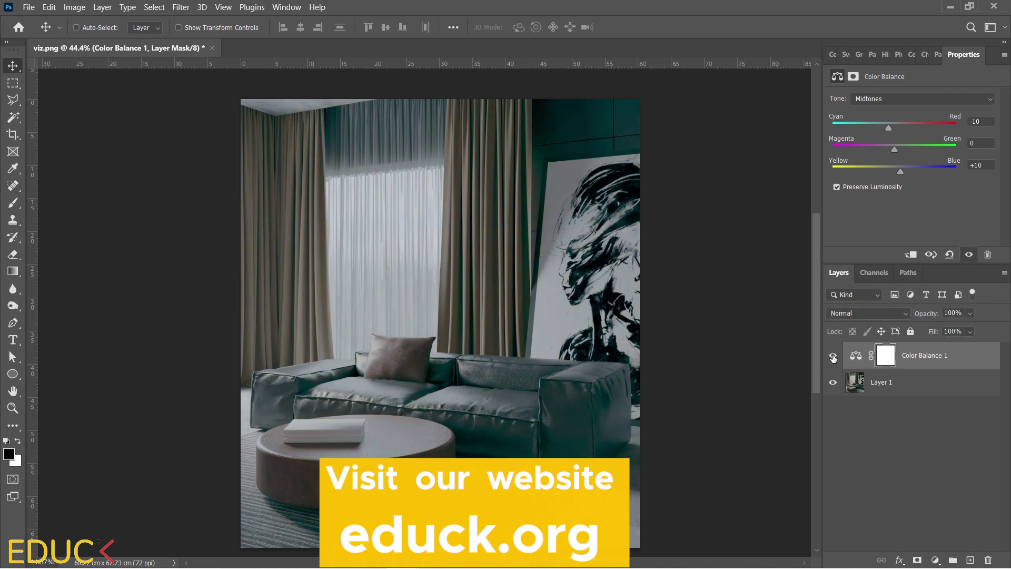
{"action": "left_click", "coordinate": [833, 357]}
{"action": "left_click", "coordinate": [833, 357]}
{"action": "left_click", "coordinate": [833, 357]}
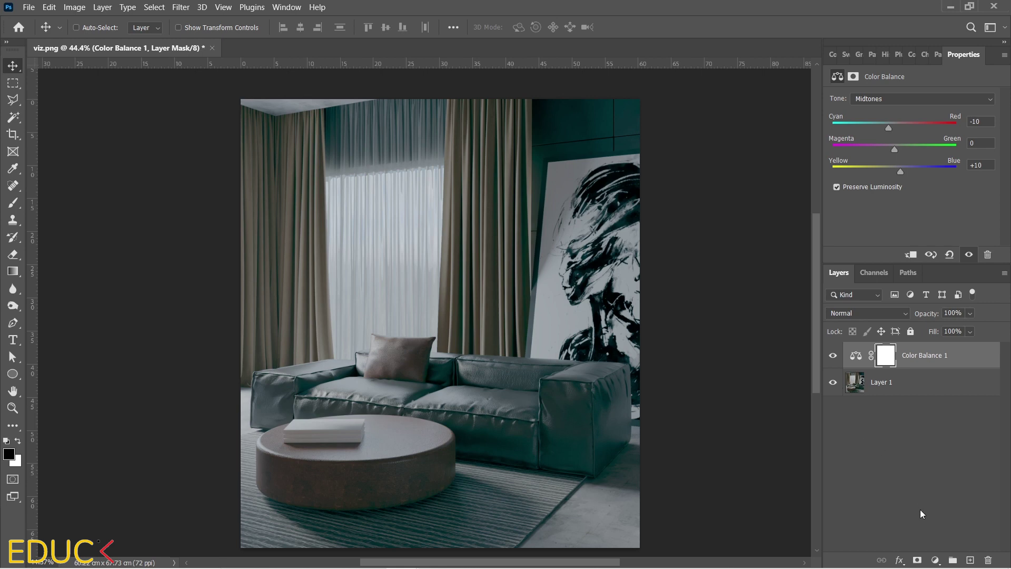
Add a Curves adjustment layer with an RGB point at input 46, output 56.
{"action": "left_click", "coordinate": [935, 560]}
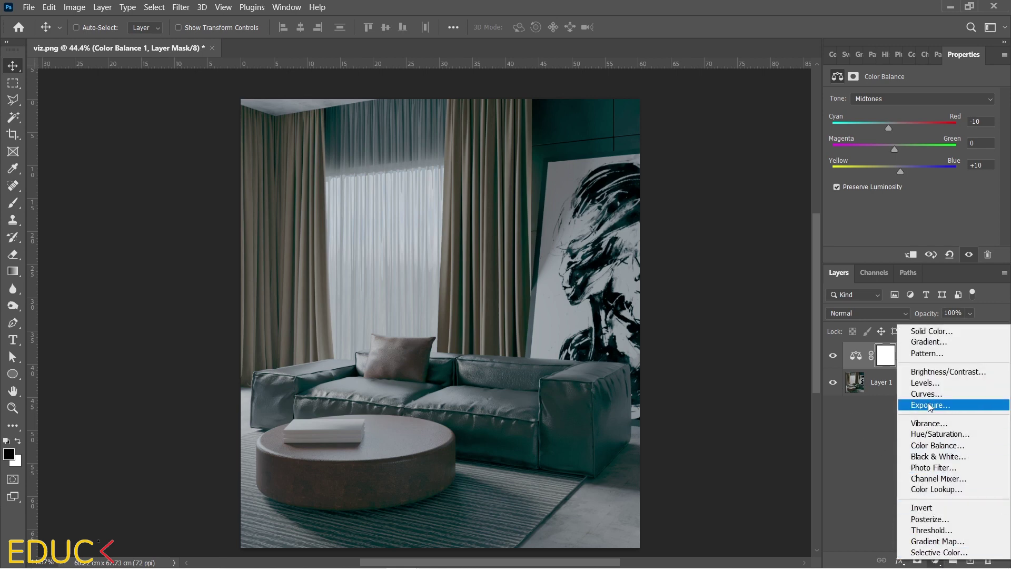
{"action": "left_click", "coordinate": [927, 393]}
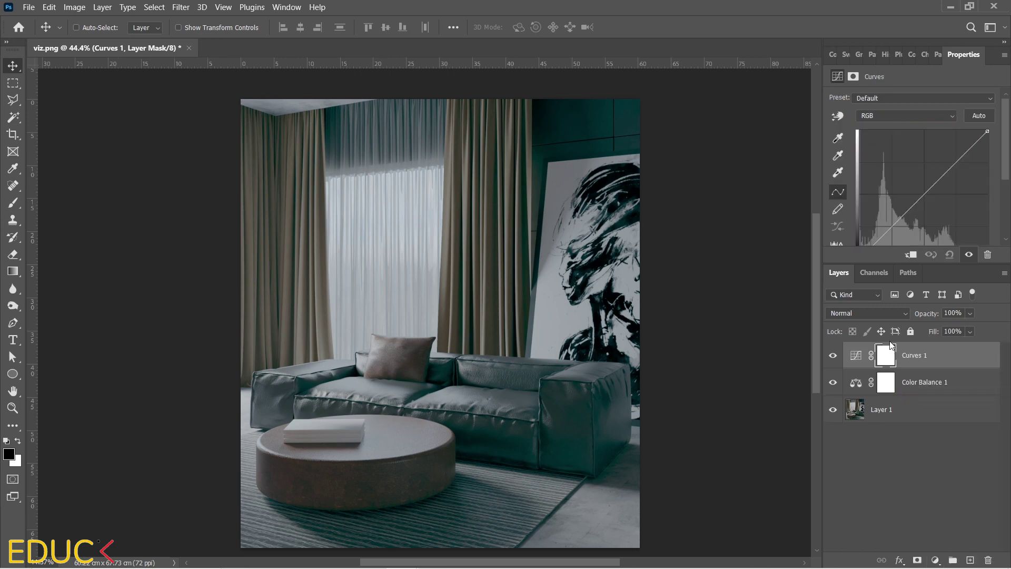
{"action": "left_click_drag", "start_coordinate": [905, 266], "coordinate": [904, 316]}
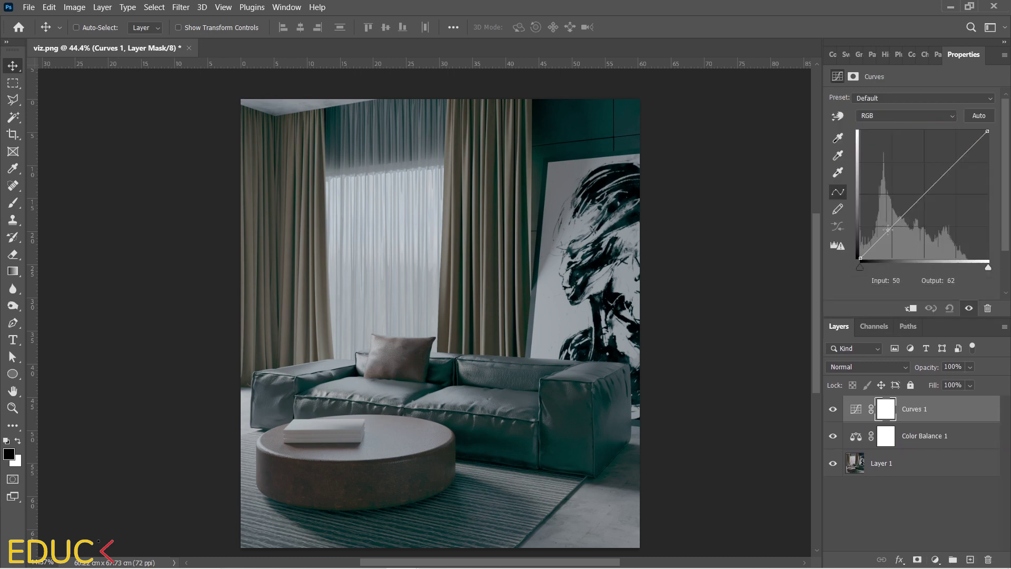
{"action": "left_click_drag", "start_coordinate": [890, 229], "coordinate": [883, 221]}
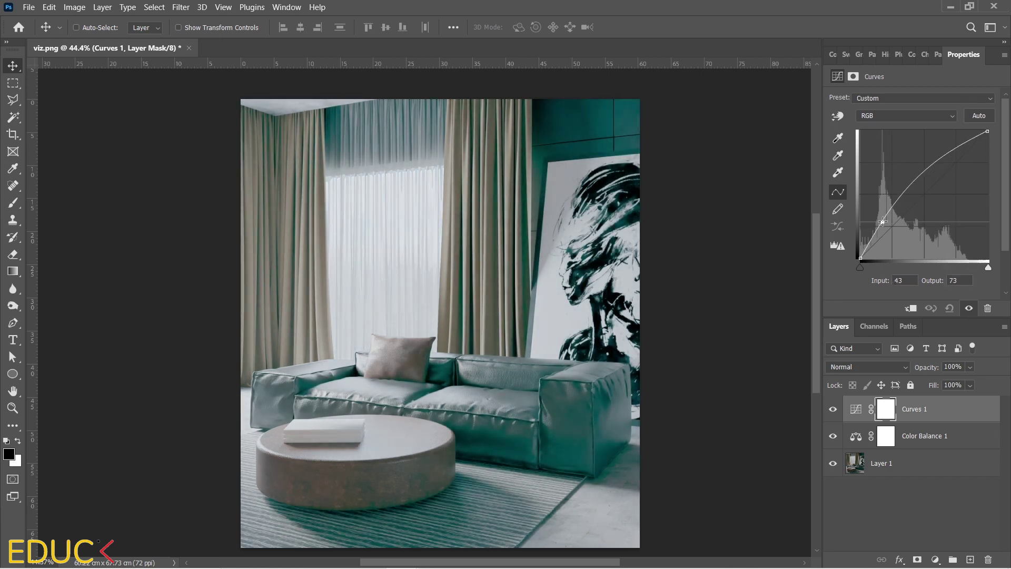
{"action": "mouse_move", "coordinate": [883, 221]}
{"action": "left_mouse_down"}
{"action": "mouse_move", "coordinate": [893, 236]}
{"action": "mouse_move", "coordinate": [884, 230]}
{"action": "left_mouse_up"}
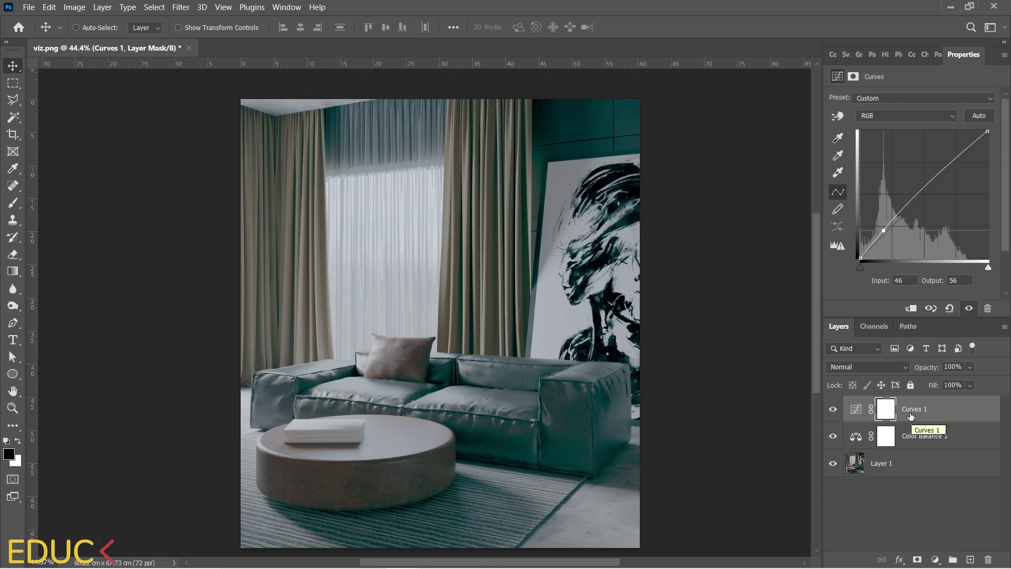
Select the Curves 1 mask and set up a black brush at a suitable size.
{"action": "left_click", "coordinate": [885, 411]}
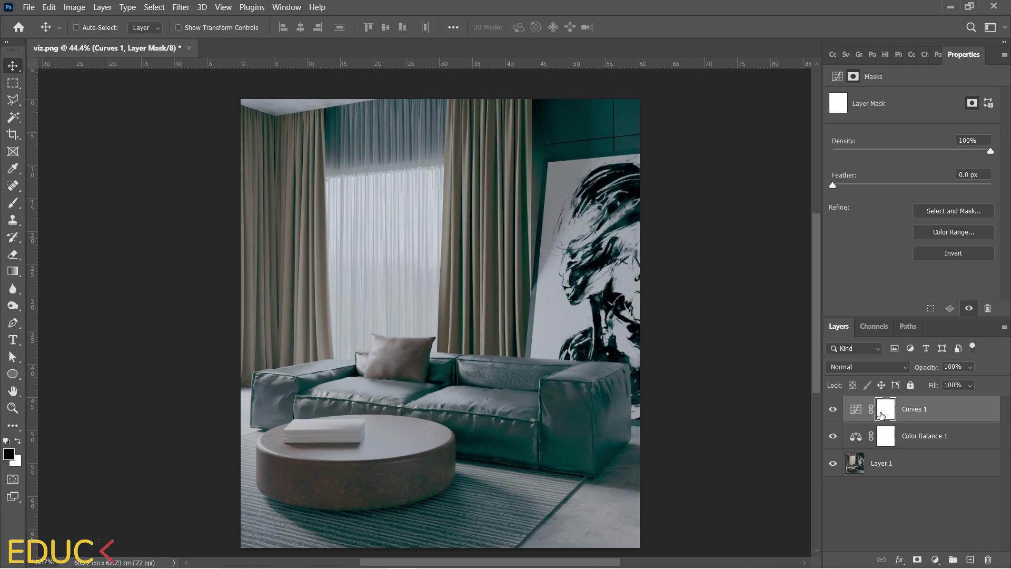
{"action": "left_click", "coordinate": [14, 203]}
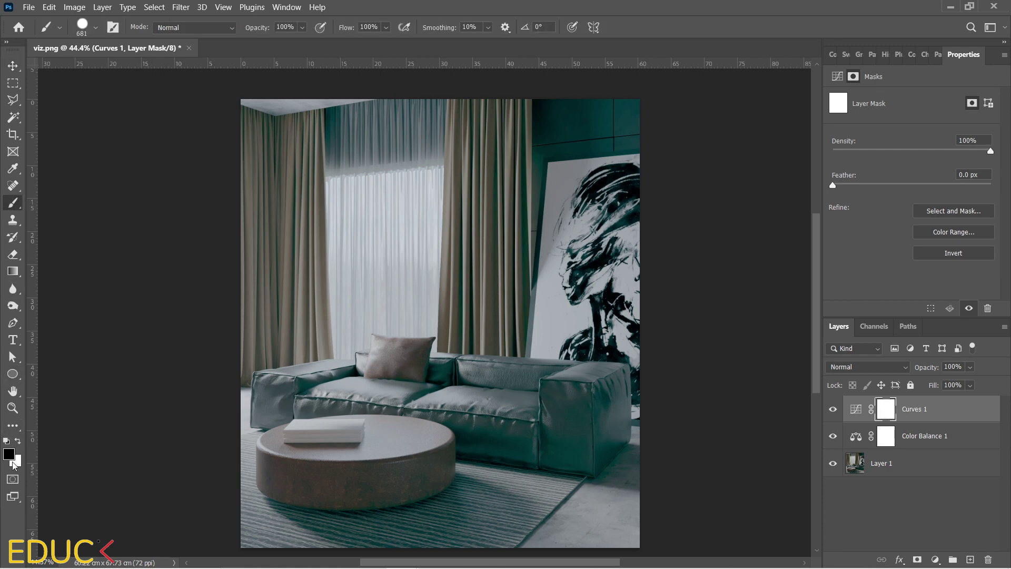
{"action": "right_click", "coordinate": [402, 253], "text": "alt"}
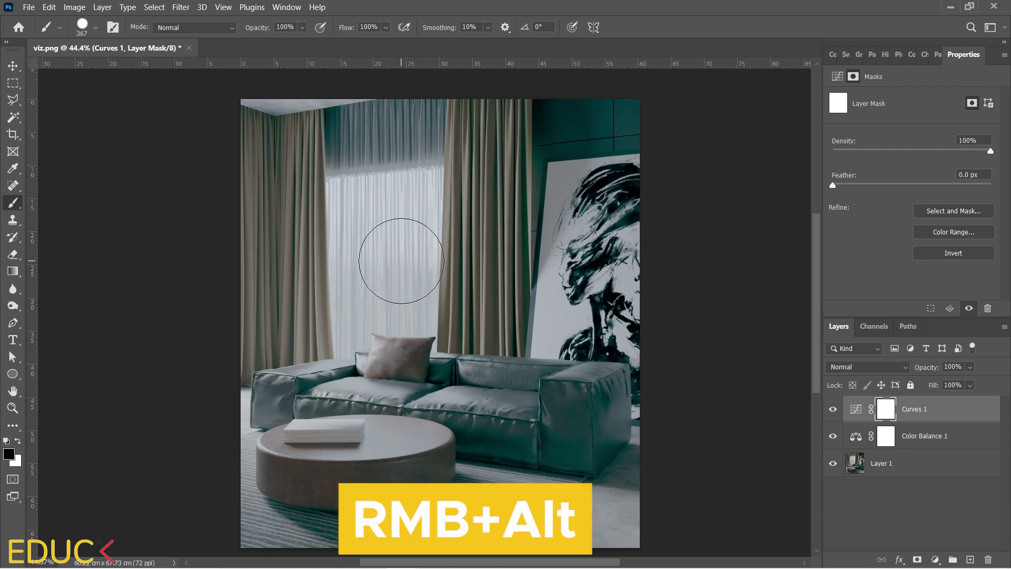
{"action": "right_click", "coordinate": [401, 261], "text": "alt"}
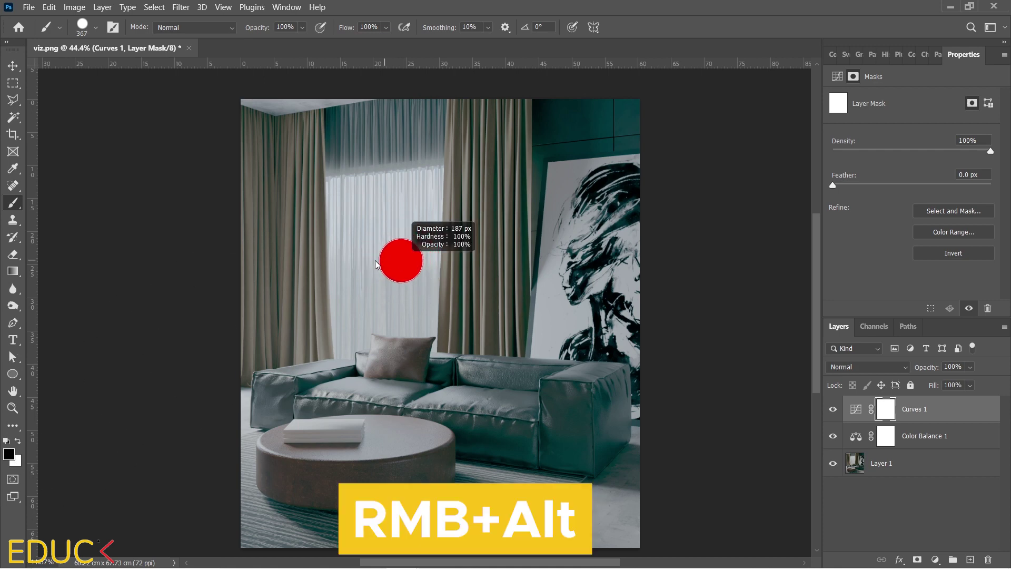
{"action": "mouse_move", "coordinate": [395, 258]}
{"action": "left_mouse_down"}
{"action": "mouse_move", "coordinate": [393, 151]}
{"action": "mouse_move", "coordinate": [388, 271]}
{"action": "mouse_move", "coordinate": [416, 257]}
{"action": "mouse_move", "coordinate": [415, 145]}
{"action": "mouse_move", "coordinate": [371, 17]}
{"action": "left_mouse_up"}
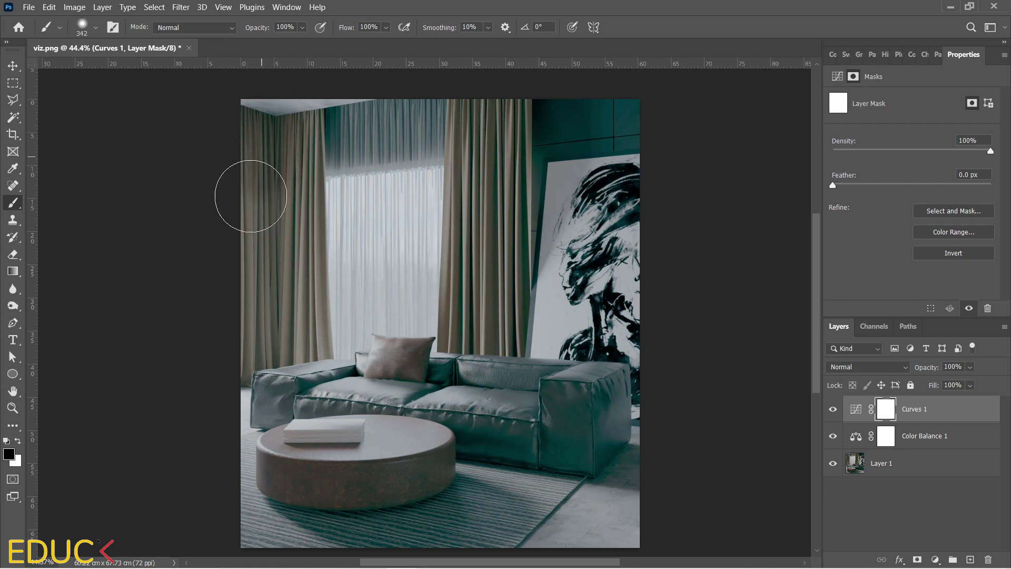
Mask the brightening off the left curtain and the sofa's right side, then compare before and after.
{"action": "mouse_move", "coordinate": [272, 265]}
{"action": "left_mouse_down"}
{"action": "mouse_move", "coordinate": [264, 323]}
{"action": "mouse_move", "coordinate": [280, 339]}
{"action": "mouse_move", "coordinate": [267, 327]}
{"action": "mouse_move", "coordinate": [253, 395]}
{"action": "left_mouse_up"}
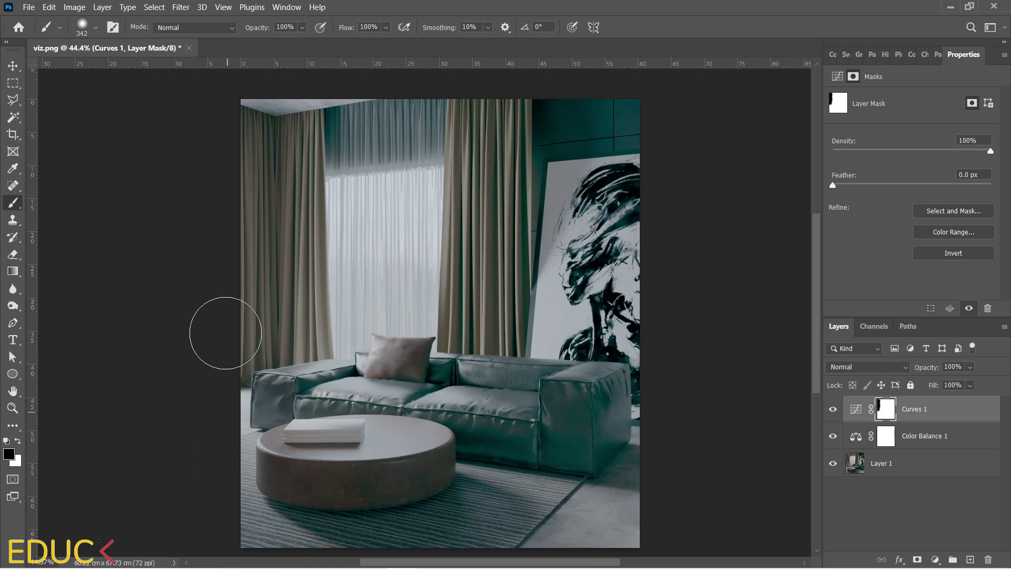
{"action": "mouse_move", "coordinate": [616, 495]}
{"action": "left_mouse_down"}
{"action": "mouse_move", "coordinate": [613, 514]}
{"action": "mouse_move", "coordinate": [627, 417]}
{"action": "mouse_move", "coordinate": [614, 364]}
{"action": "mouse_move", "coordinate": [592, 452]}
{"action": "left_mouse_up"}
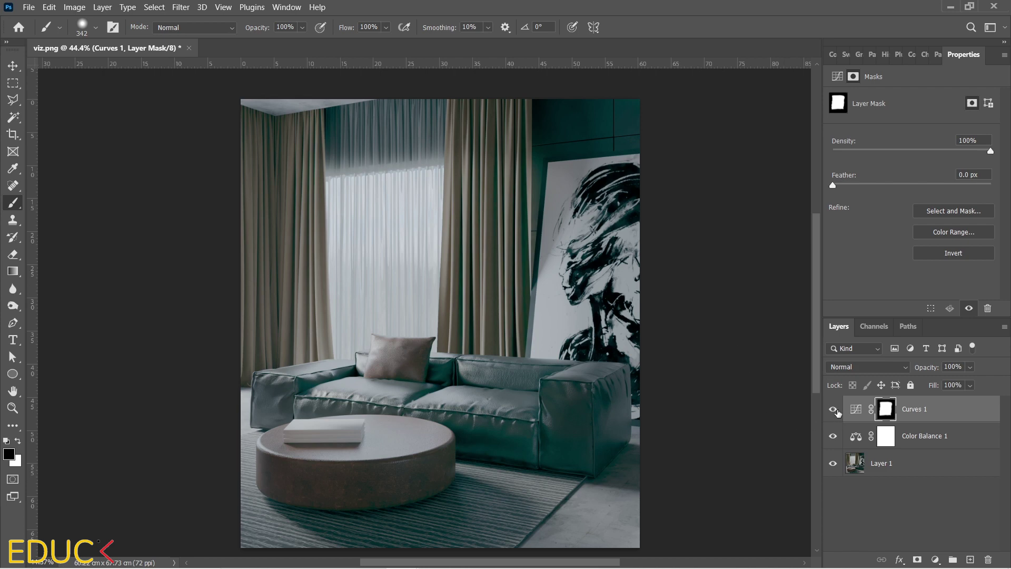
{"action": "left_click", "coordinate": [836, 410]}
{"action": "left_click", "coordinate": [836, 410]}
{"action": "left_click", "coordinate": [835, 410]}
{"action": "left_click", "coordinate": [835, 409]}
{"action": "left_click", "coordinate": [835, 410]}
Create Layer 2 on top and stamp all visible layers into it with Ctrl+Shift+Alt+E.
{"action": "left_click", "coordinate": [969, 559]}
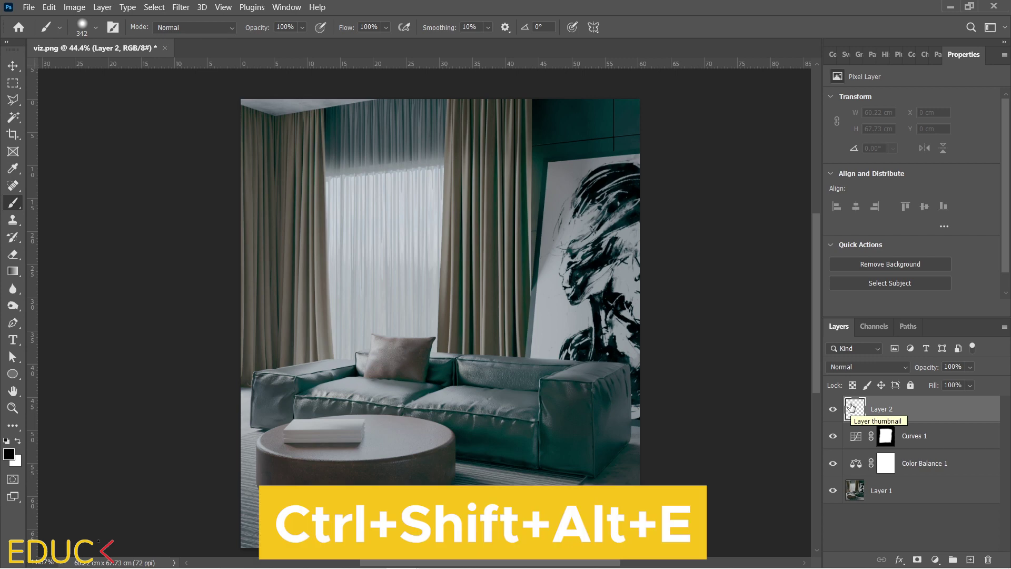
{"action": "key", "text": "ctrl+shift+alt+e"}
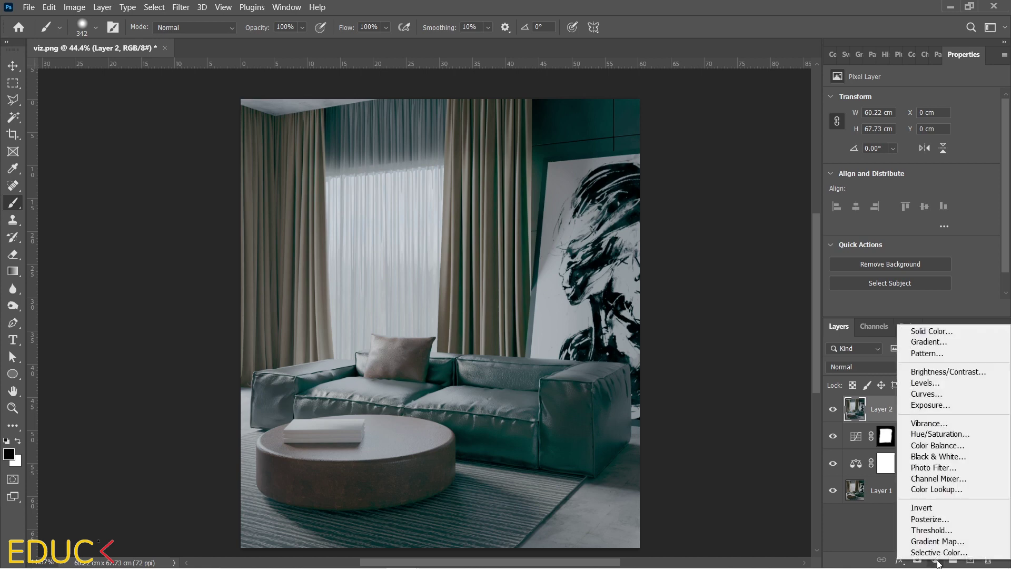
Add a Hue/Saturation adjustment layer with Saturation at -100.
{"action": "left_click", "coordinate": [937, 435]}
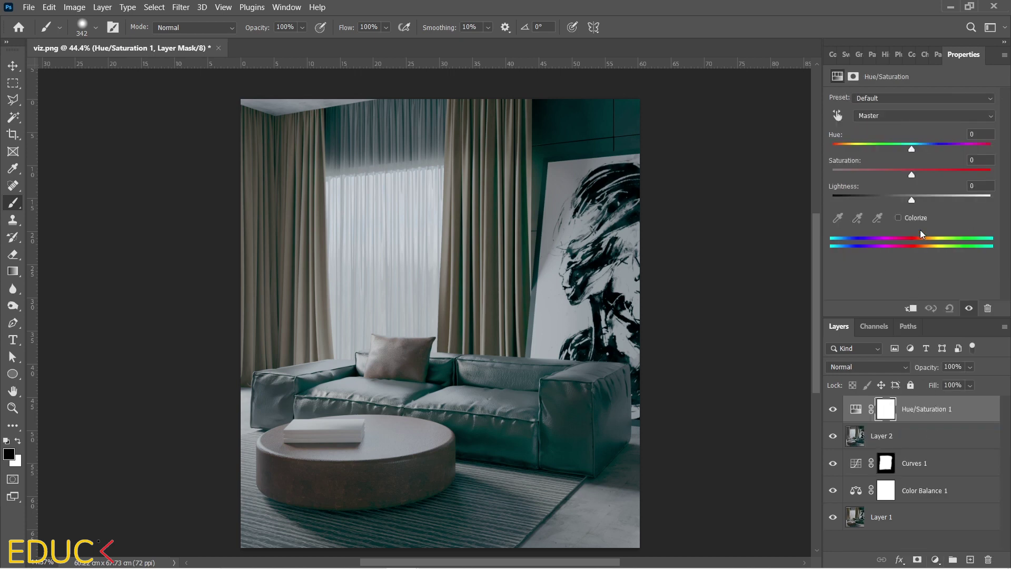
{"action": "left_click_drag", "start_coordinate": [912, 176], "coordinate": [823, 175]}
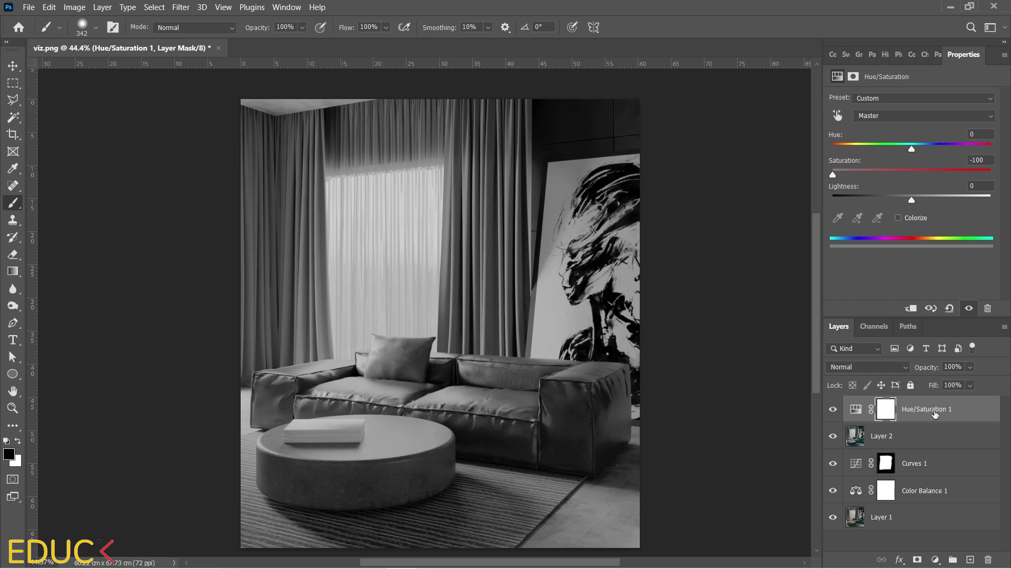
Merge Layer 2 with the Hue/Saturation adjustment and convert the result to a smart object.
{"action": "left_click", "coordinate": [936, 439], "text": "shift"}
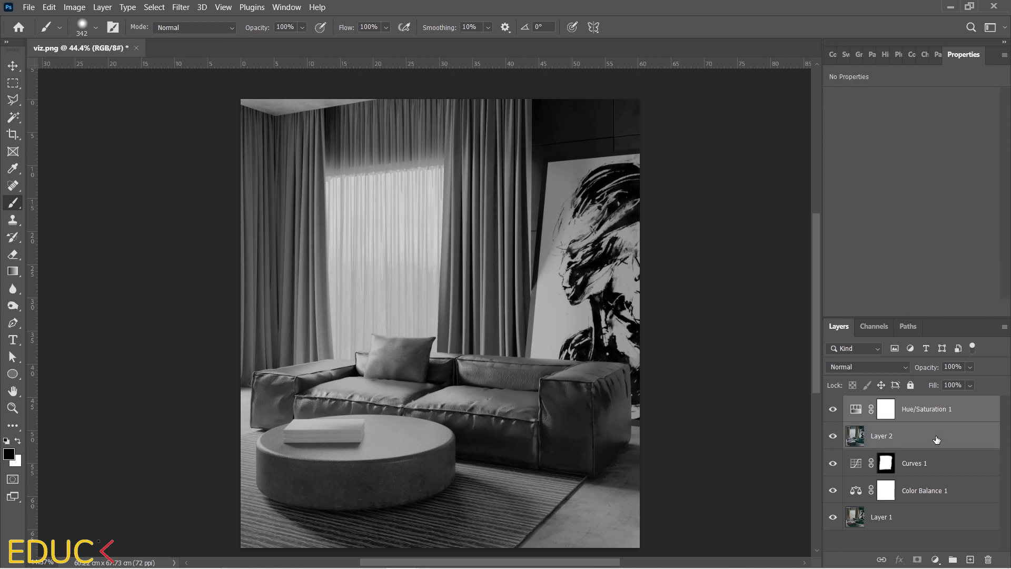
{"action": "right_click", "coordinate": [936, 438]}
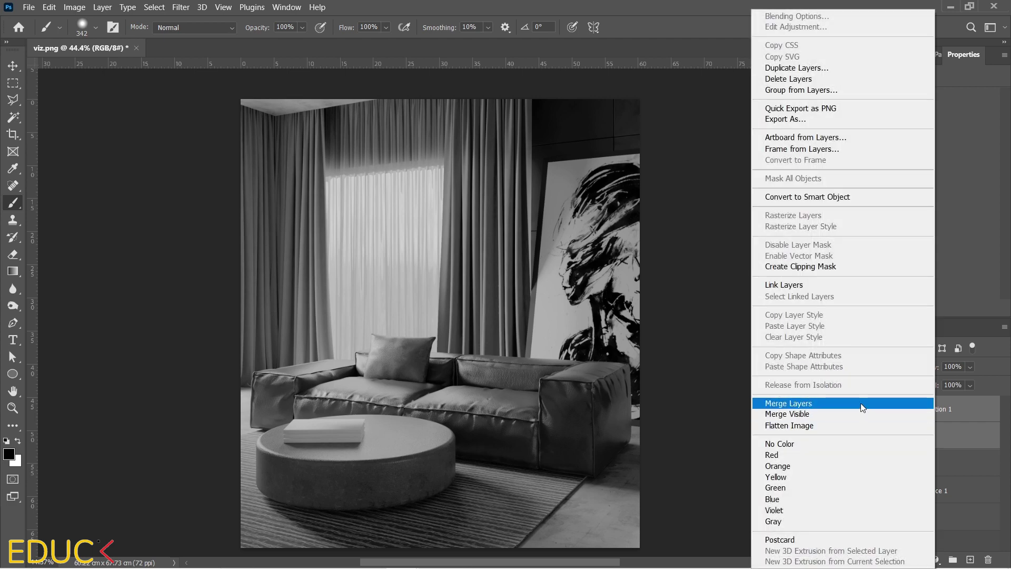
{"action": "left_click", "coordinate": [860, 403]}
{"action": "left_click", "coordinate": [834, 409]}
{"action": "left_click", "coordinate": [834, 409]}
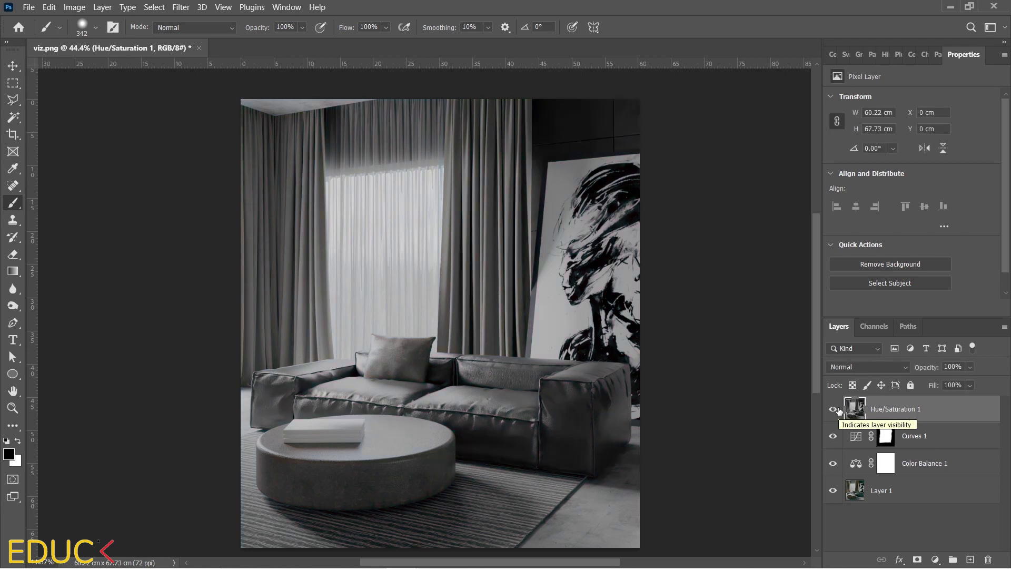
{"action": "right_click", "coordinate": [897, 409]}
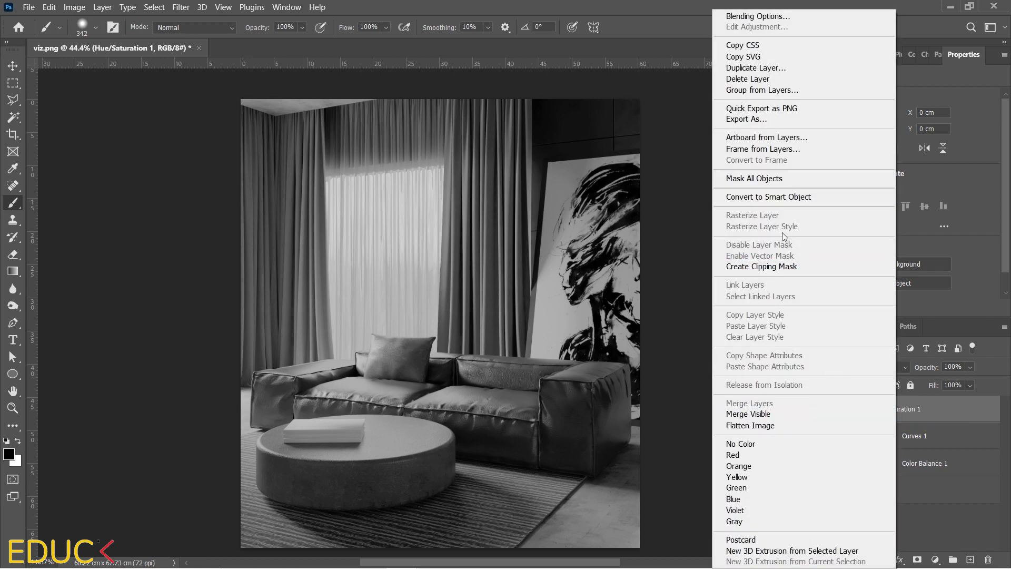
{"action": "left_click", "coordinate": [779, 197]}
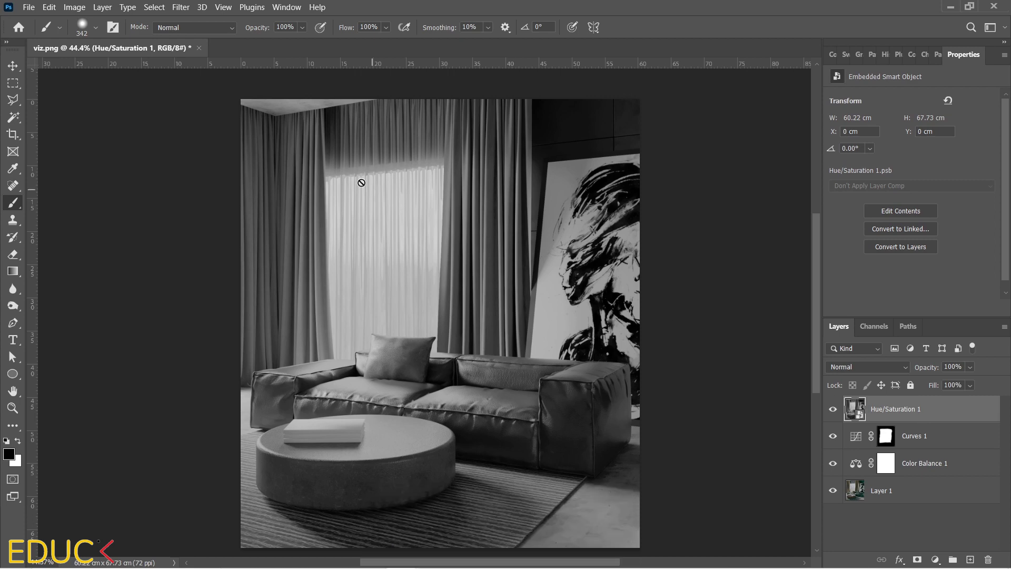
Apply a High Pass filter to the Hue/Saturation 1 smart object.
{"action": "left_click", "coordinate": [185, 7]}
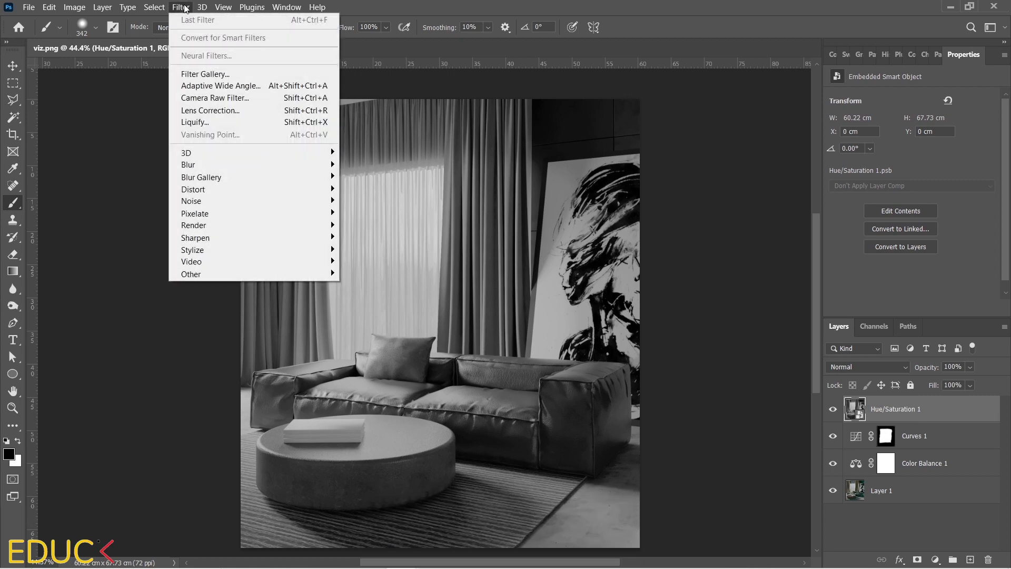
{"action": "mouse_move", "coordinate": [272, 276]}
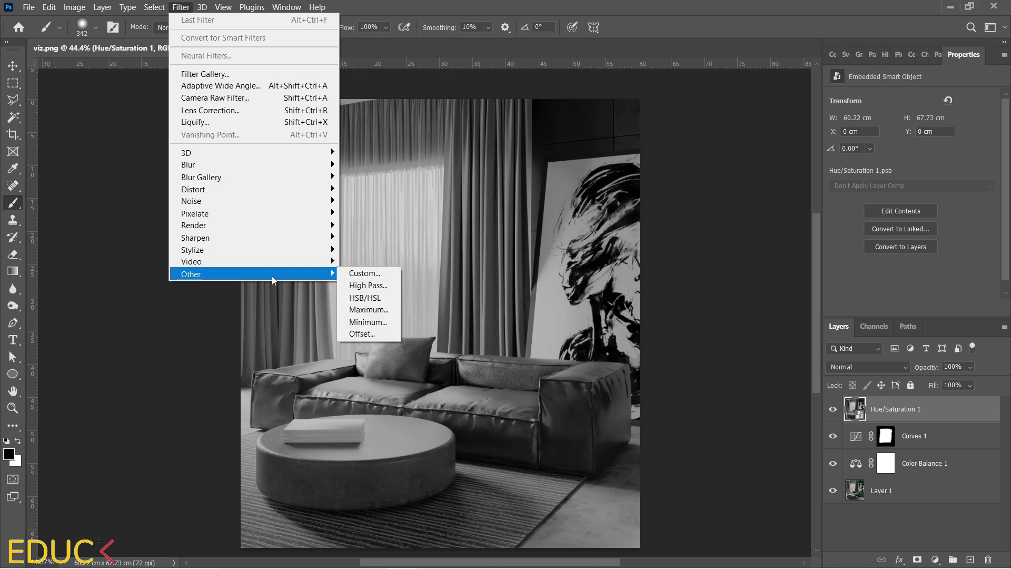
{"action": "left_click", "coordinate": [394, 287]}
{"action": "left_click_drag", "start_coordinate": [434, 103], "coordinate": [680, 127]}
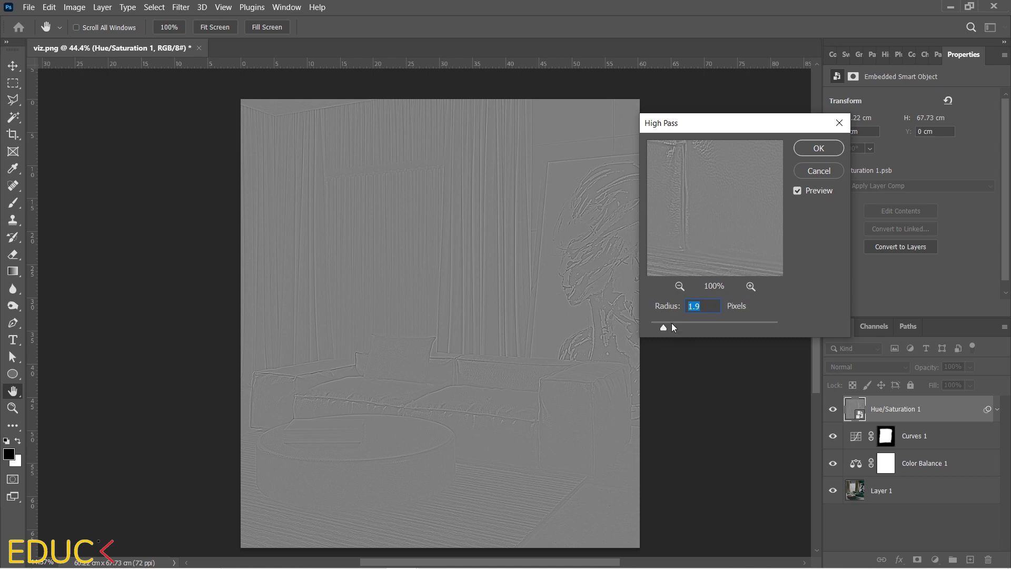
{"action": "left_click_drag", "start_coordinate": [671, 322], "coordinate": [700, 321]}
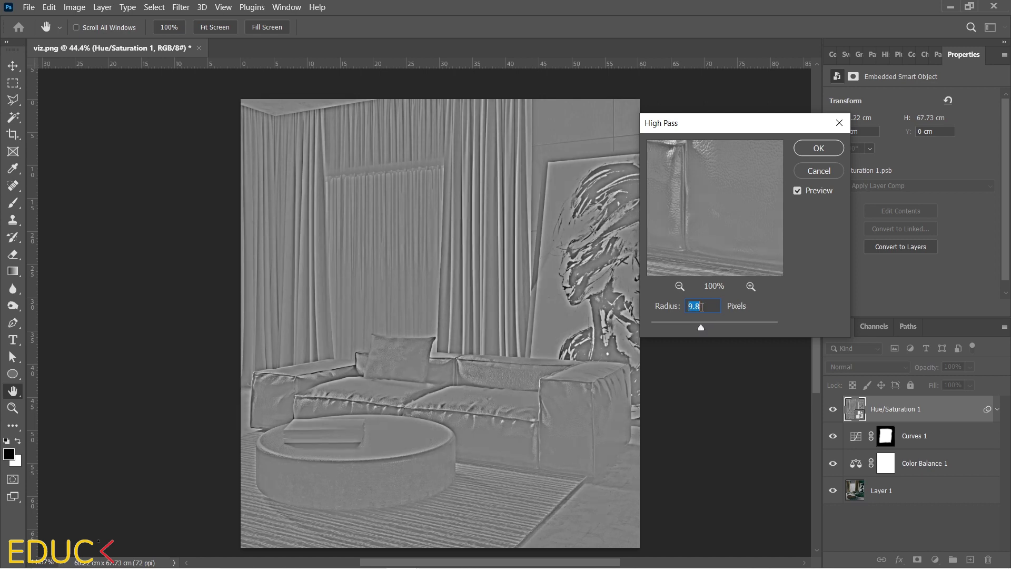
{"action": "left_click", "coordinate": [817, 147]}
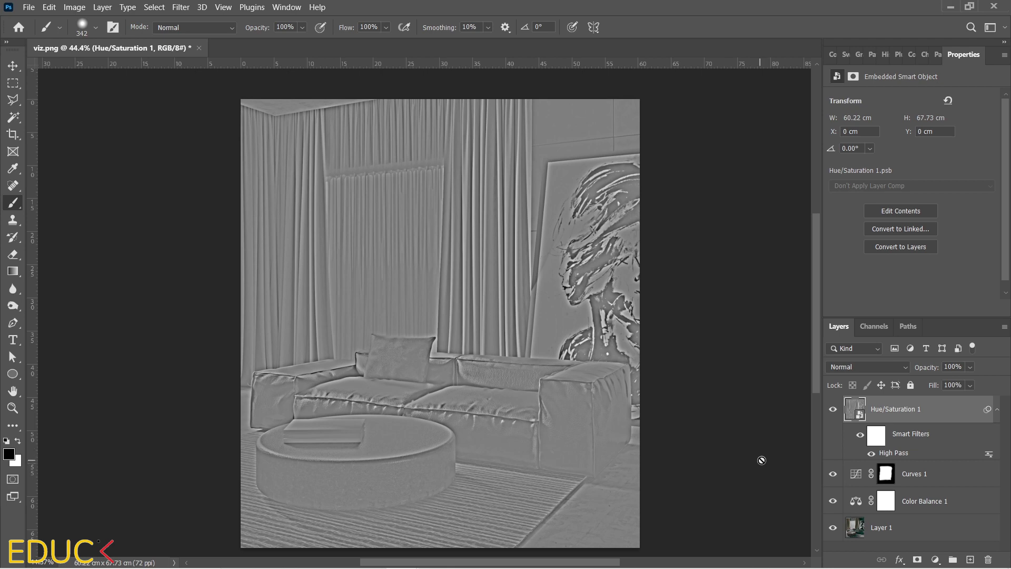
Reopen the High Pass smart filter and set its radius to 2.5 pixels.
{"action": "double_click", "coordinate": [900, 453]}
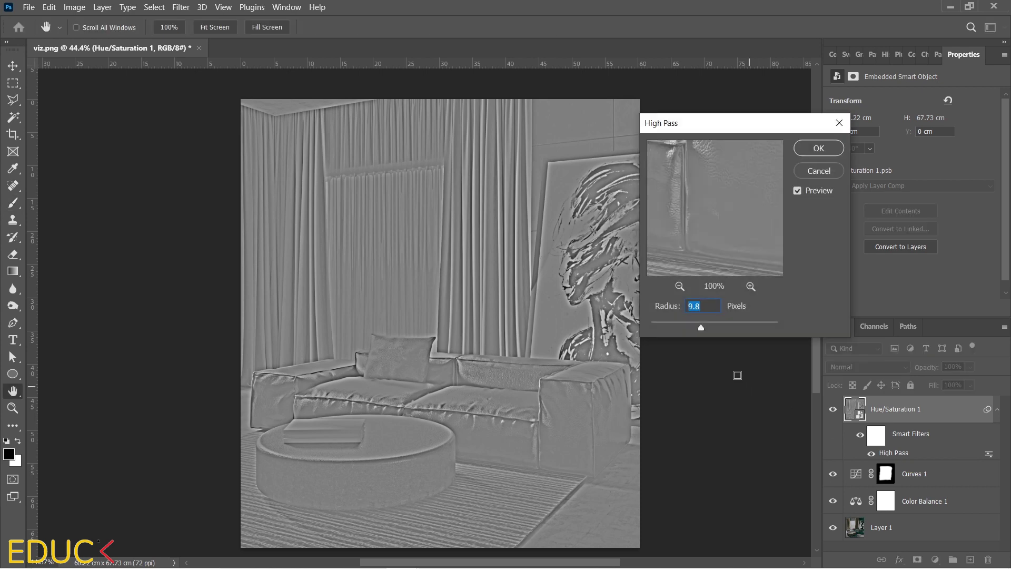
{"action": "left_click_drag", "start_coordinate": [700, 325], "coordinate": [668, 325]}
{"action": "double_click", "coordinate": [699, 305]}
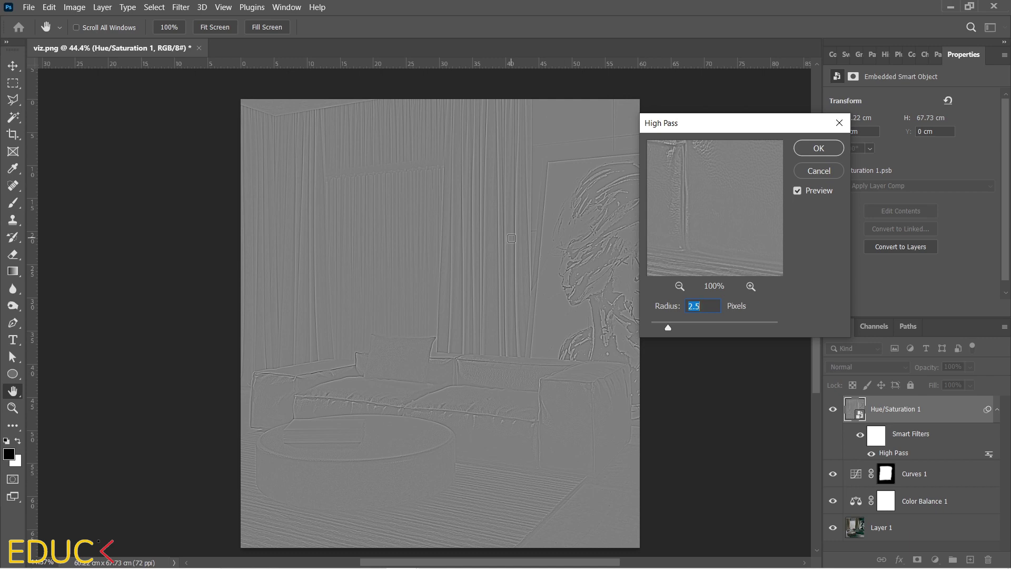
{"action": "left_click", "coordinate": [819, 148]}
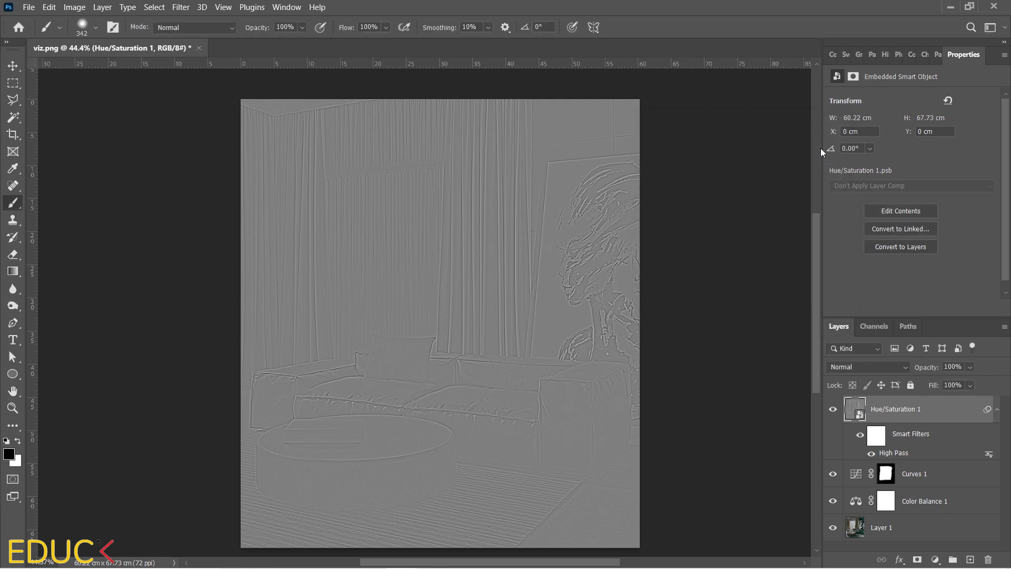
Set the high-pass layer's blend mode to Overlay and compare it on and off.
{"action": "left_click", "coordinate": [871, 366]}
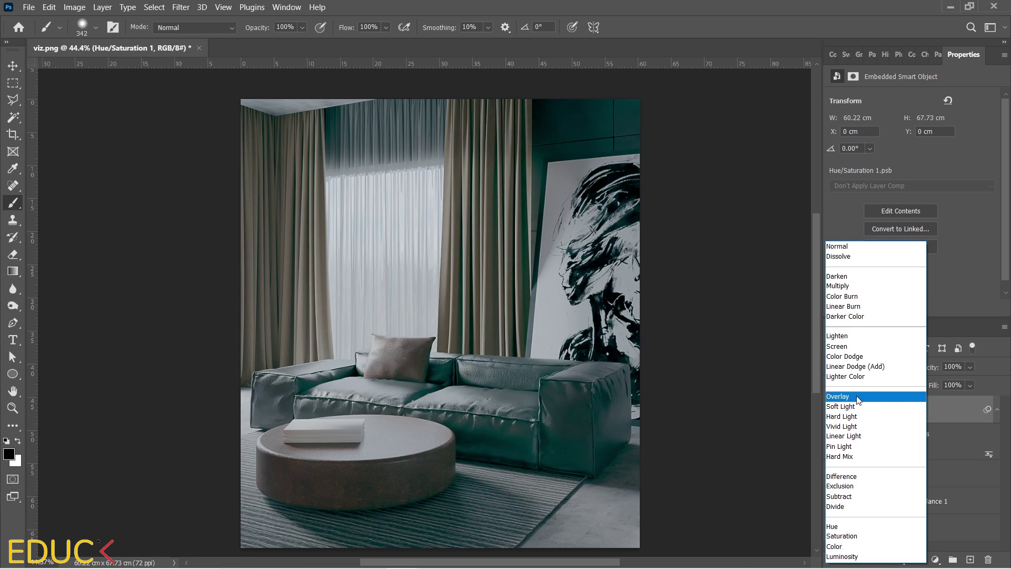
{"action": "left_click", "coordinate": [859, 400]}
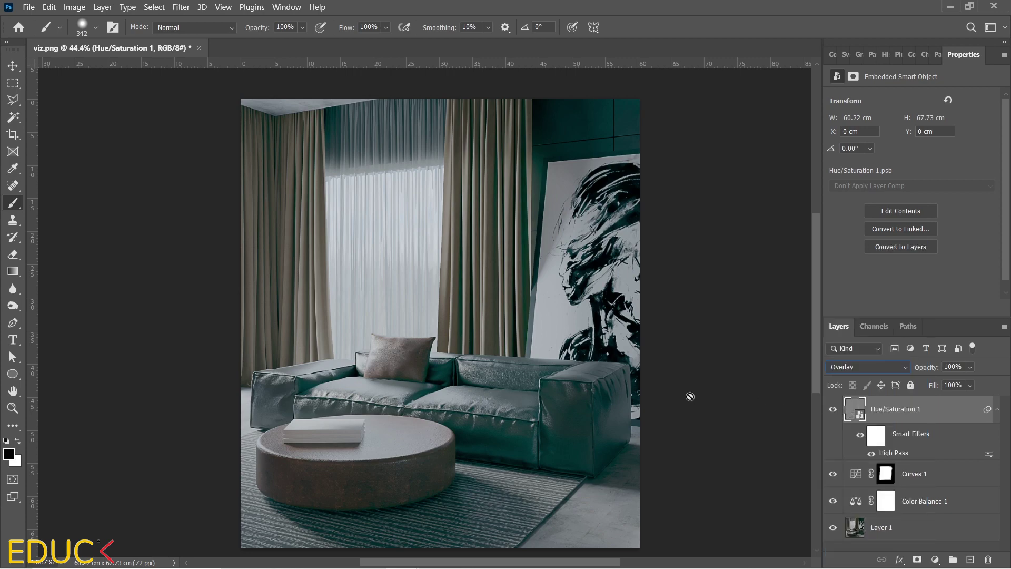
{"action": "key", "text": "v"}
{"action": "scroll", "coordinate": [493, 387], "scroll_direction": "up", "scroll_amount": 10}
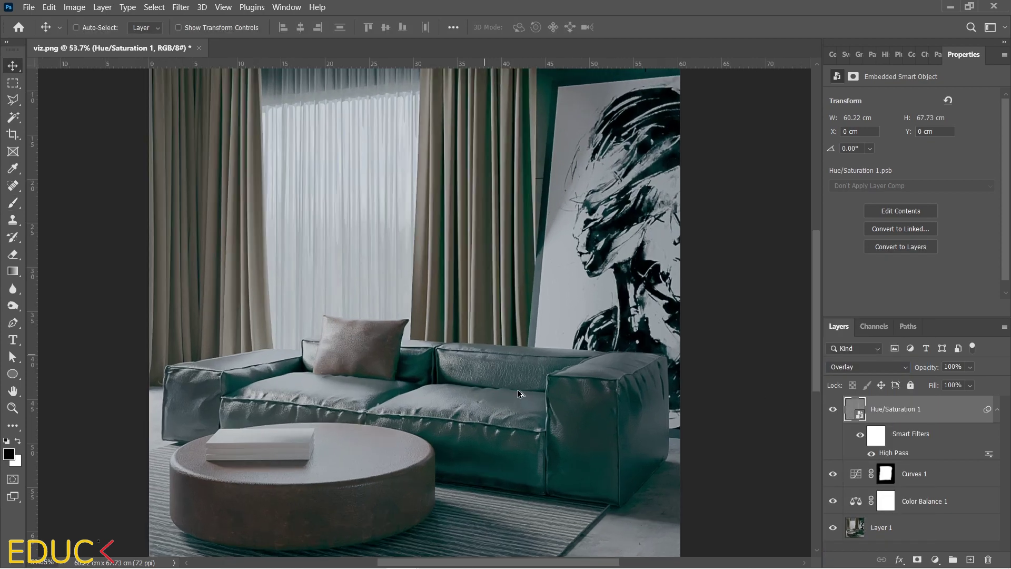
{"action": "scroll", "coordinate": [442, 384], "scroll_direction": "up", "scroll_amount": 2}
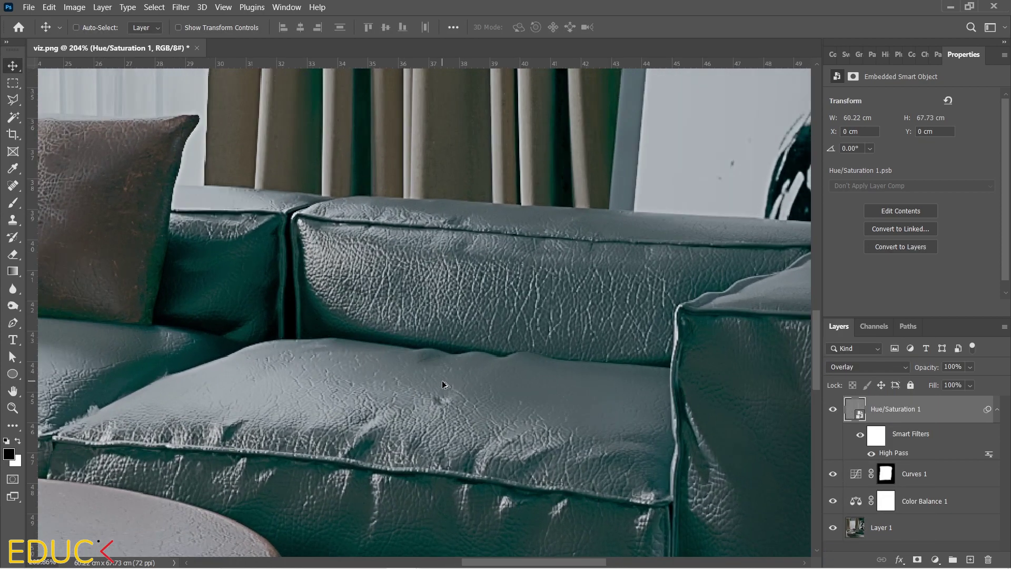
{"action": "left_click", "coordinate": [832, 410]}
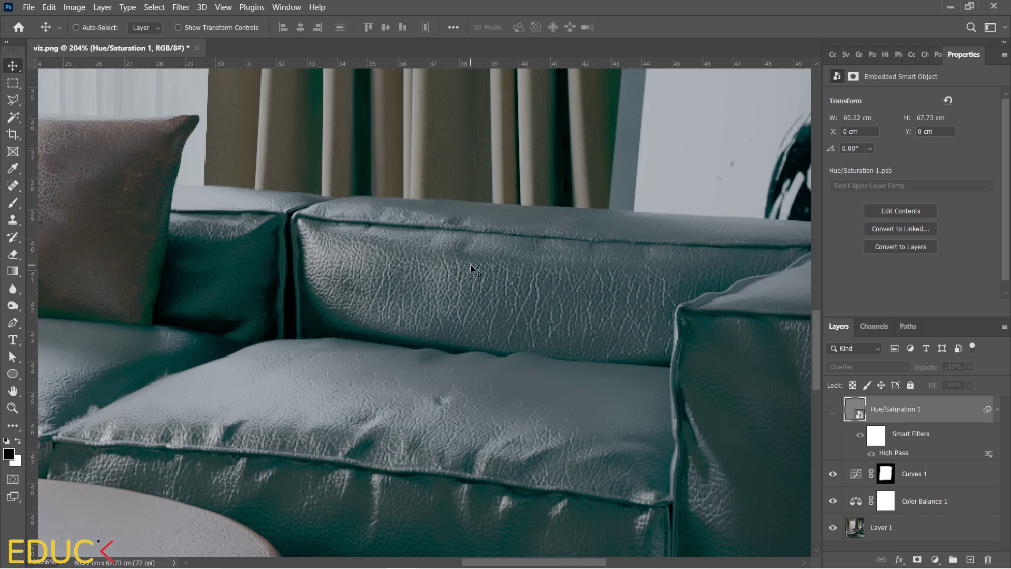
{"action": "left_click", "coordinate": [833, 410]}
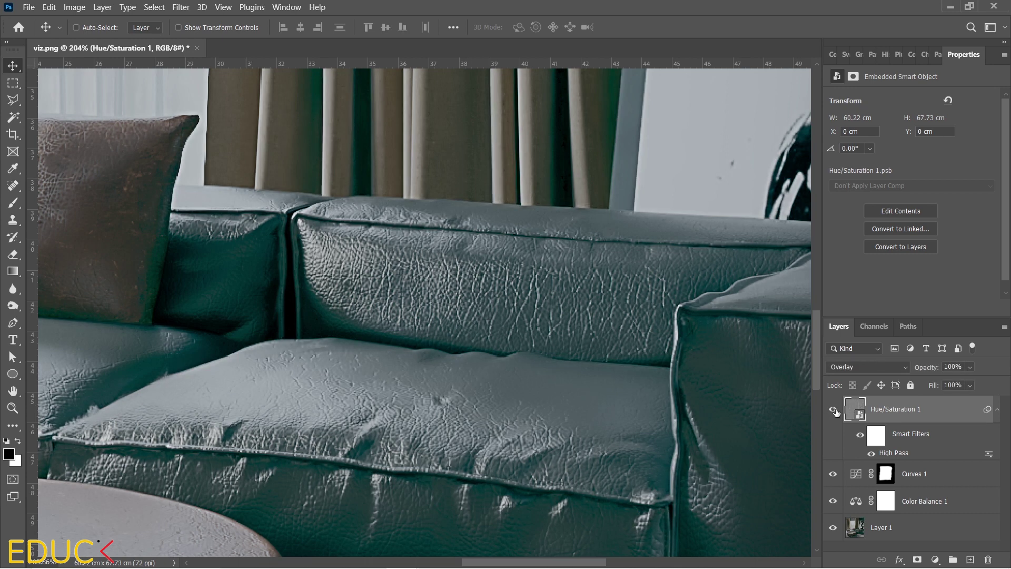
{"action": "left_click", "coordinate": [834, 410]}
{"action": "left_click", "coordinate": [834, 410]}
{"action": "left_click", "coordinate": [835, 410]}
{"action": "left_click", "coordinate": [834, 410]}
Lower the high-pass layer's opacity to 32% and switch away from Photoshop.
{"action": "left_click", "coordinate": [970, 369]}
{"action": "left_click", "coordinate": [942, 382]}
{"action": "scroll", "coordinate": [561, 324], "scroll_direction": "down", "scroll_amount": 5}
{"action": "scroll", "coordinate": [562, 324], "scroll_direction": "down", "scroll_amount": 3}
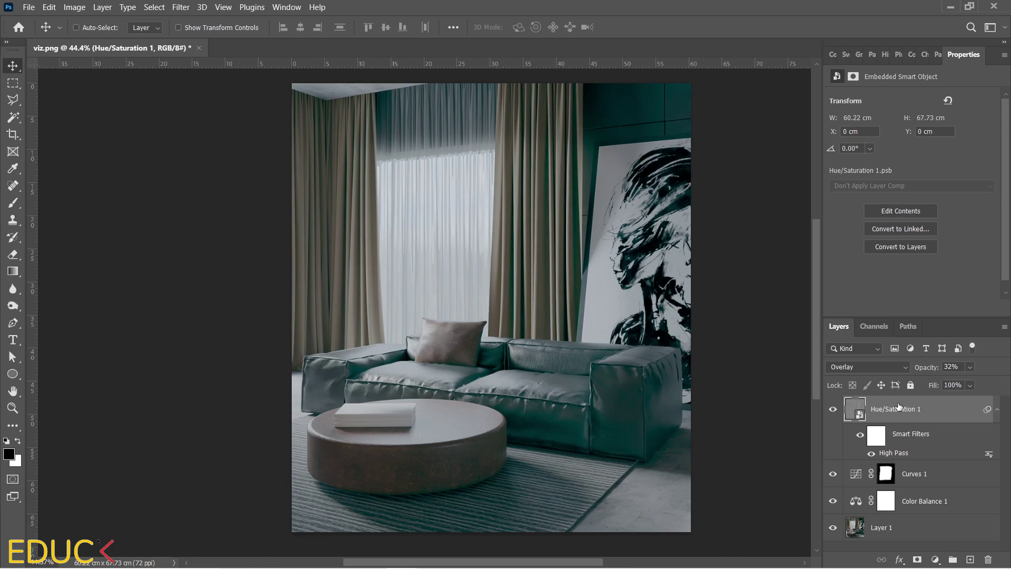
{"action": "key", "text": "alt+Tab"}
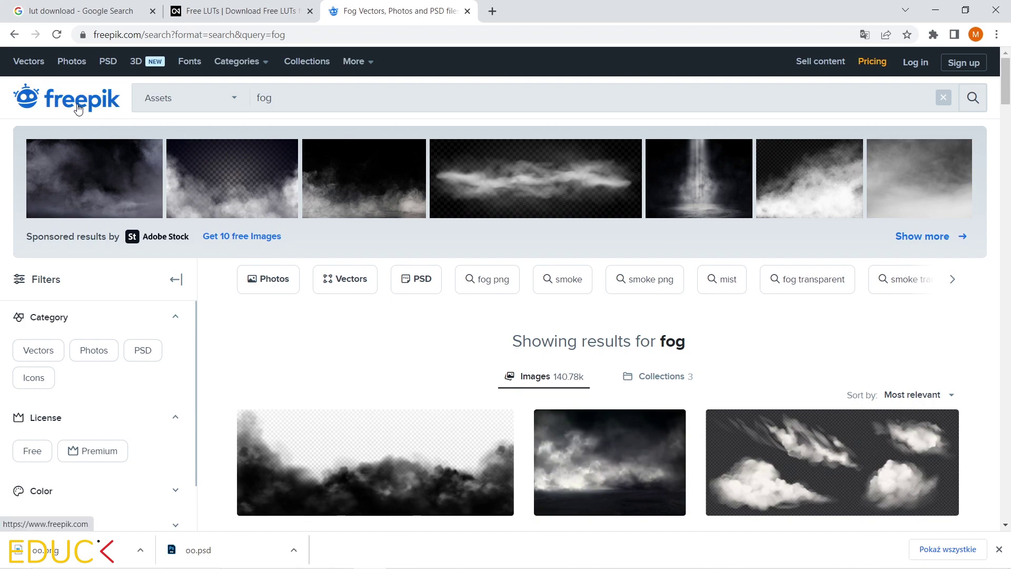
{"action": "scroll", "coordinate": [284, 64], "scroll_direction": "down", "scroll_amount": 3}
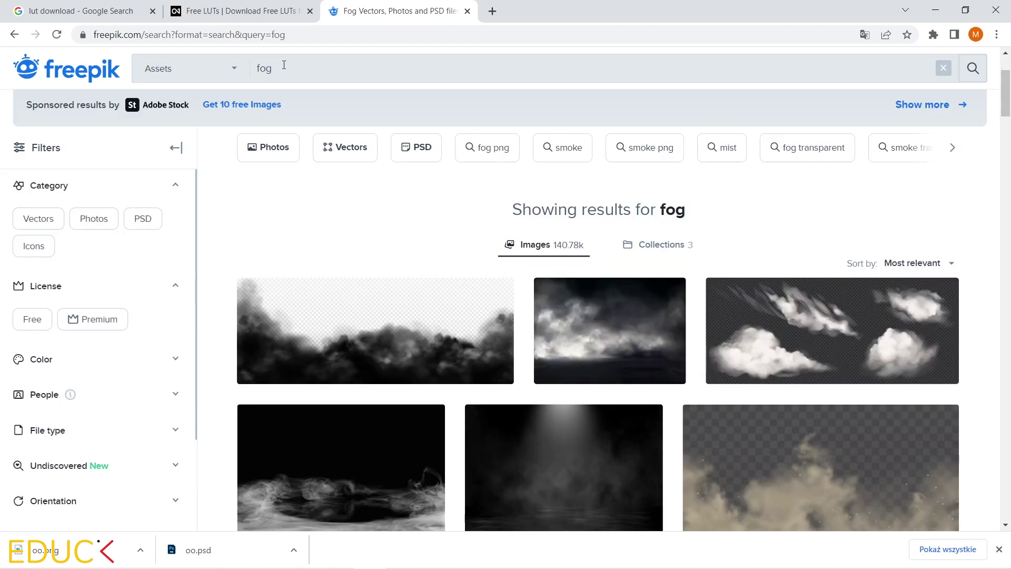
{"action": "scroll", "coordinate": [300, 332], "scroll_direction": "down", "scroll_amount": 10}
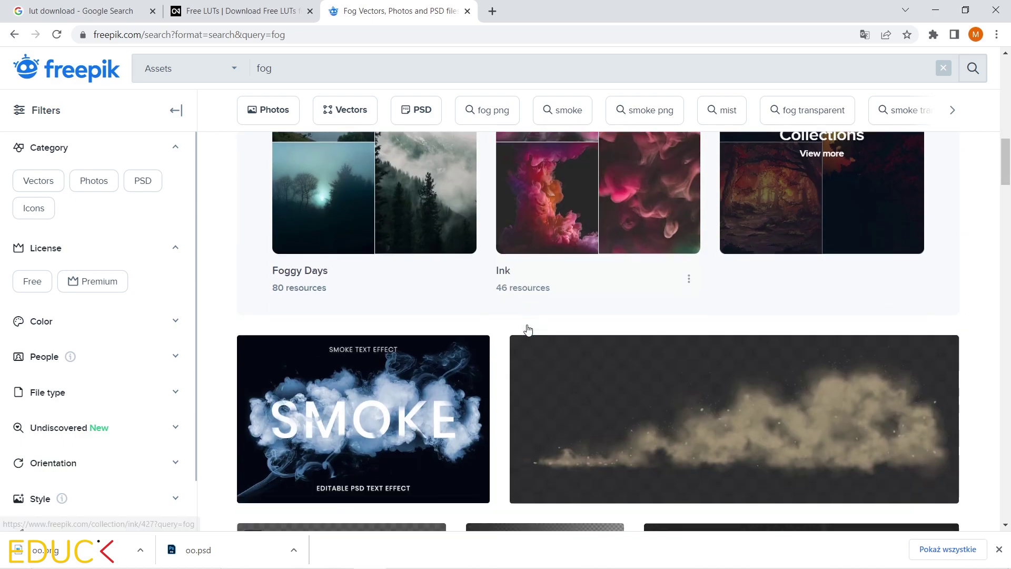
{"action": "scroll", "coordinate": [970, 350], "scroll_direction": "down", "scroll_amount": 5}
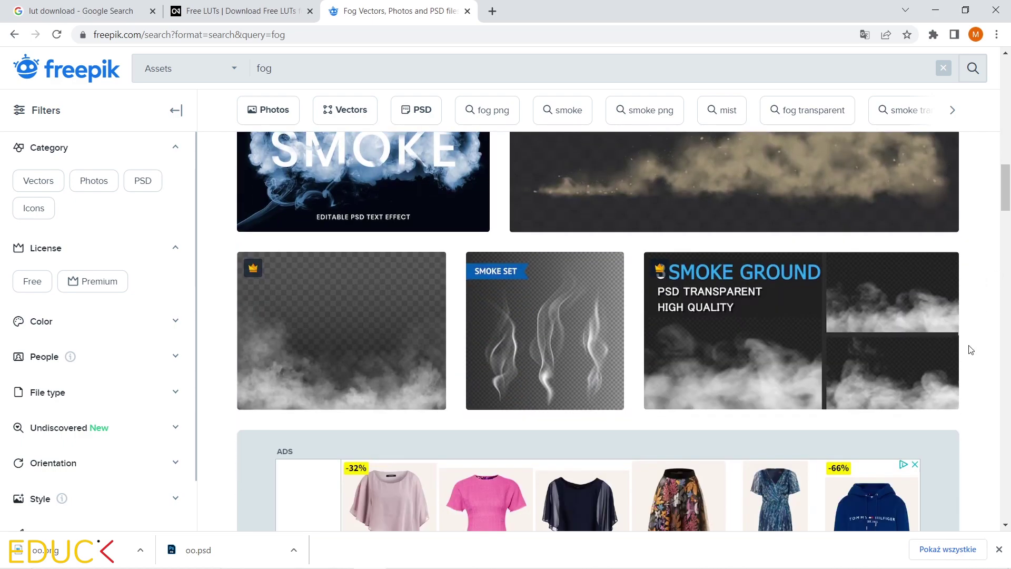
{"action": "scroll", "coordinate": [971, 350], "scroll_direction": "down", "scroll_amount": 9}
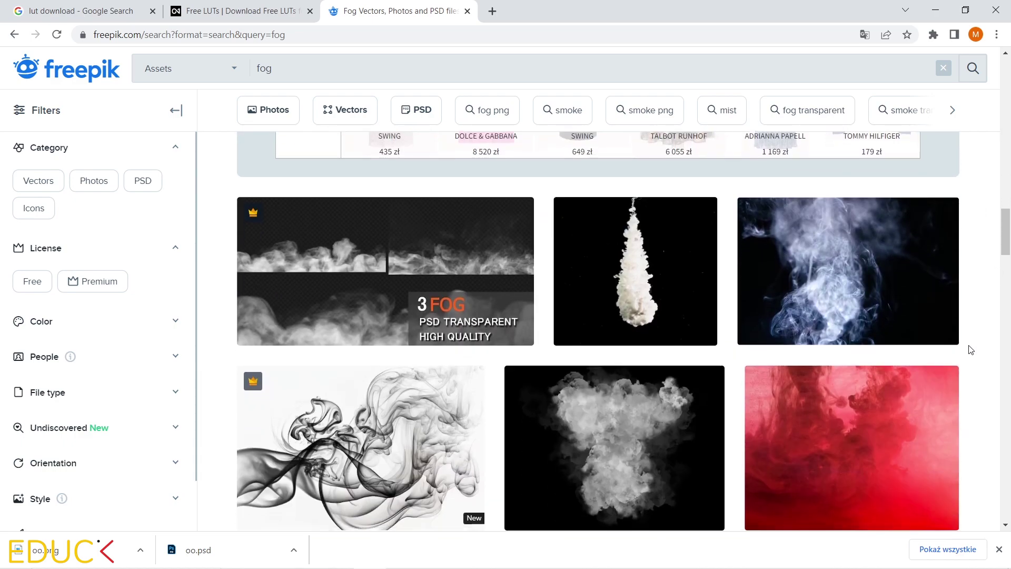
{"action": "scroll", "coordinate": [971, 349], "scroll_direction": "down", "scroll_amount": 4}
{"action": "scroll", "coordinate": [971, 350], "scroll_direction": "down", "scroll_amount": 7}
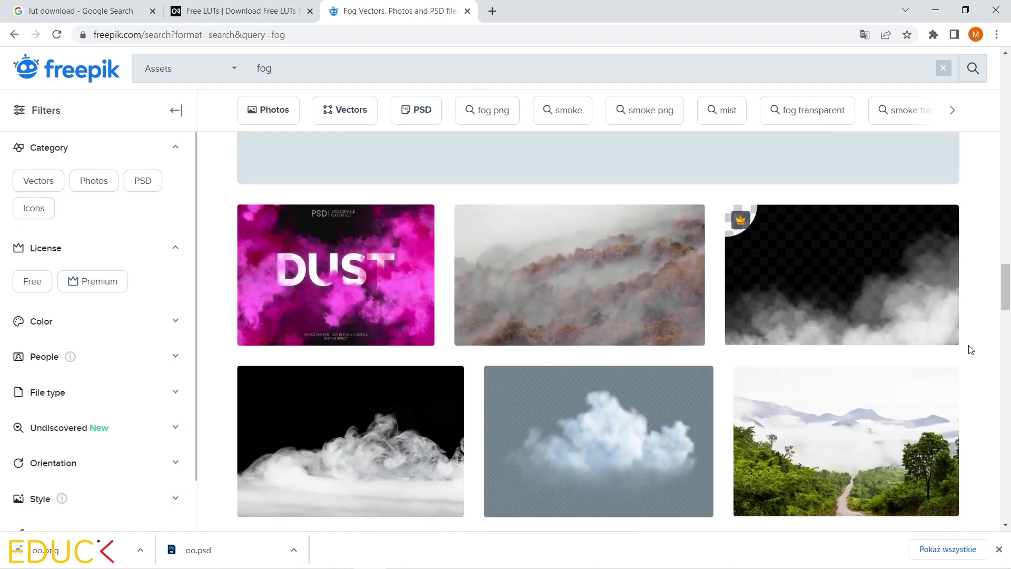
{"action": "scroll", "coordinate": [971, 349], "scroll_direction": "down", "scroll_amount": 3}
{"action": "scroll", "coordinate": [971, 350], "scroll_direction": "down", "scroll_amount": 5}
{"action": "scroll", "coordinate": [970, 350], "scroll_direction": "down", "scroll_amount": 4}
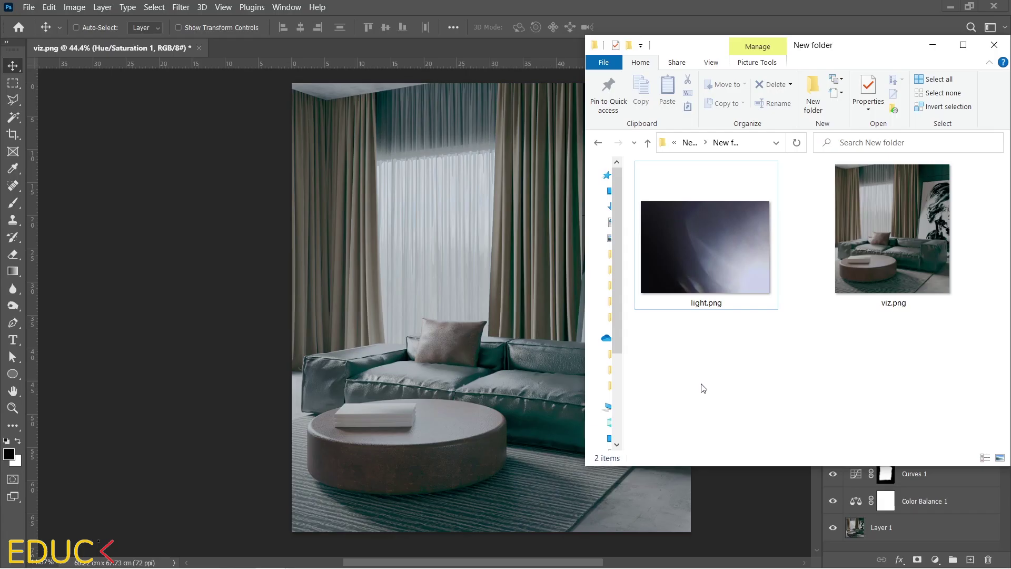
Place light.png onto the render as a new layer blended in Screen mode.
{"action": "left_click", "coordinate": [717, 256]}
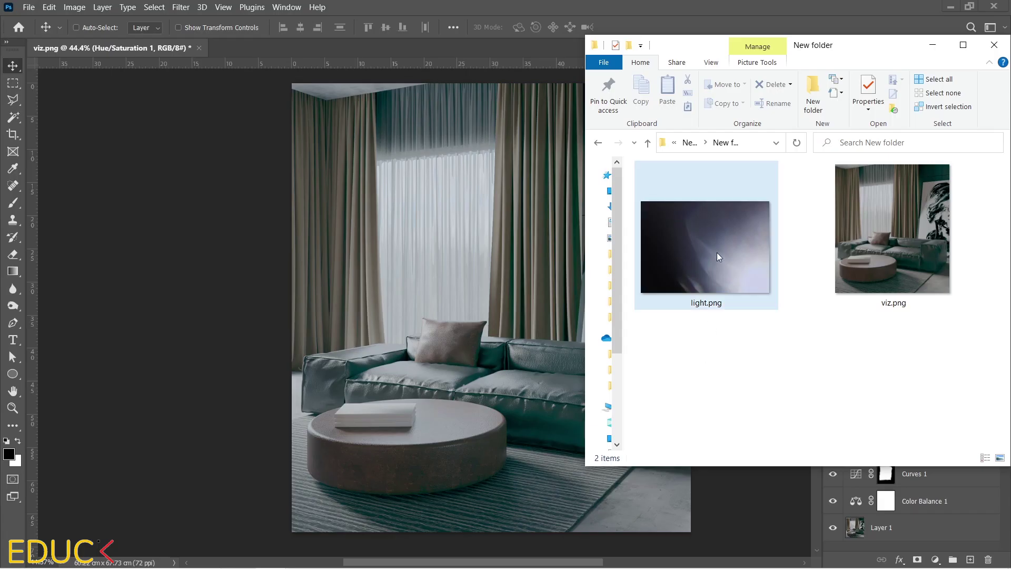
{"action": "left_click_drag", "start_coordinate": [716, 252], "coordinate": [497, 257]}
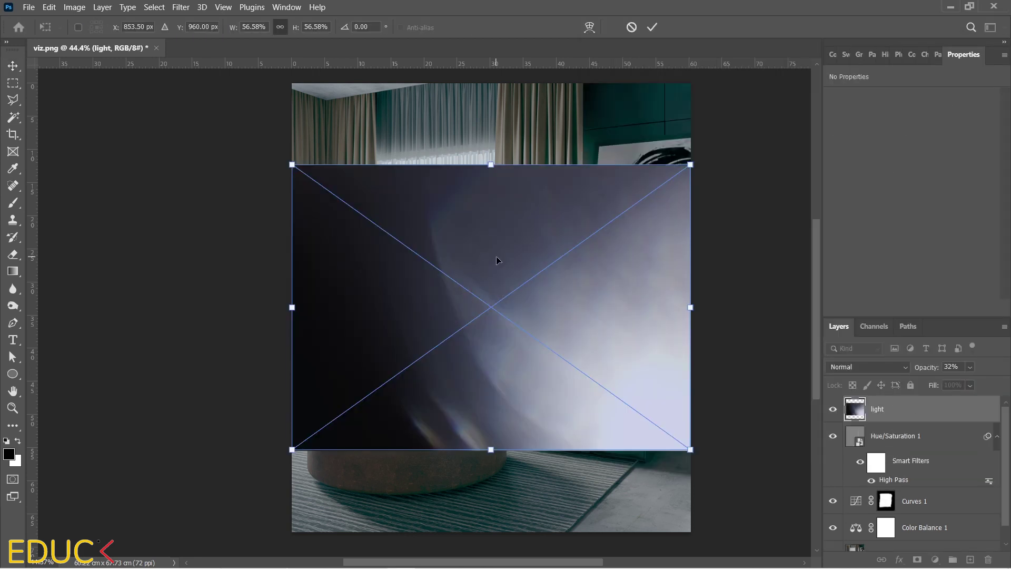
{"action": "key", "text": "Return"}
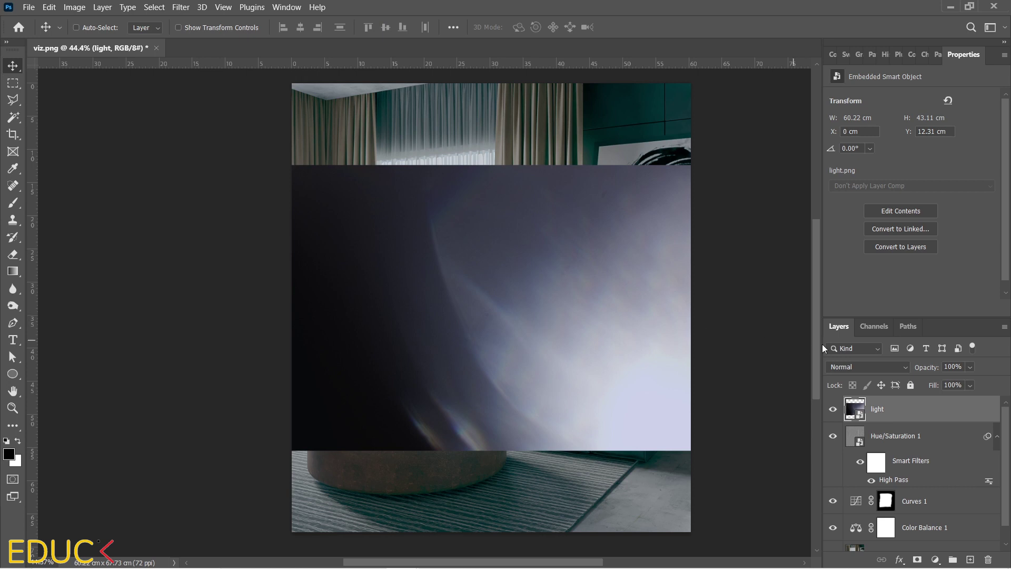
{"action": "left_click", "coordinate": [869, 369]}
{"action": "left_click", "coordinate": [861, 345]}
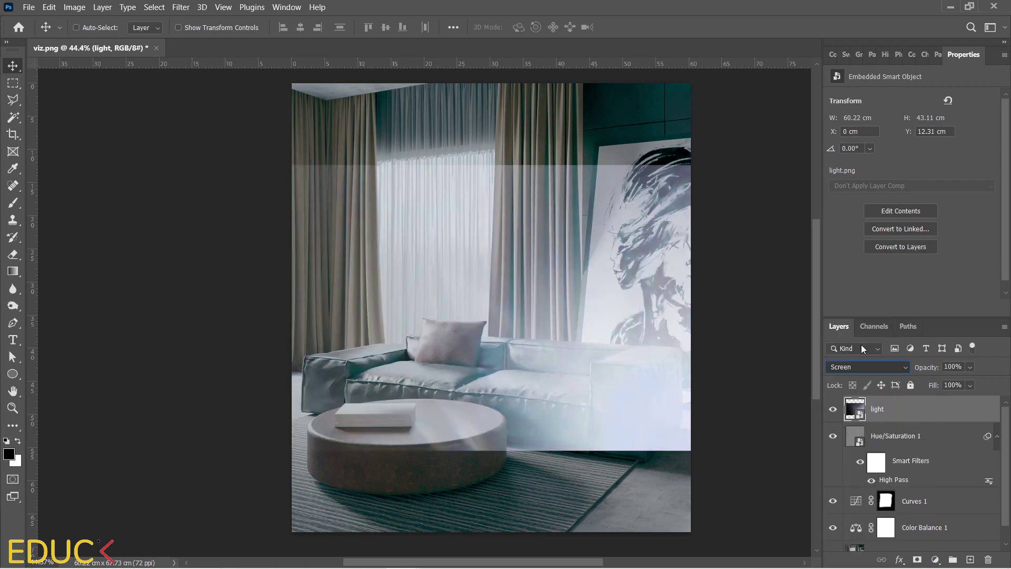
{"action": "mouse_move", "coordinate": [600, 366]}
{"action": "left_mouse_down"}
{"action": "mouse_move", "coordinate": [543, 431]}
{"action": "mouse_move", "coordinate": [623, 406]}
{"action": "mouse_move", "coordinate": [609, 367]}
{"action": "left_mouse_up"}
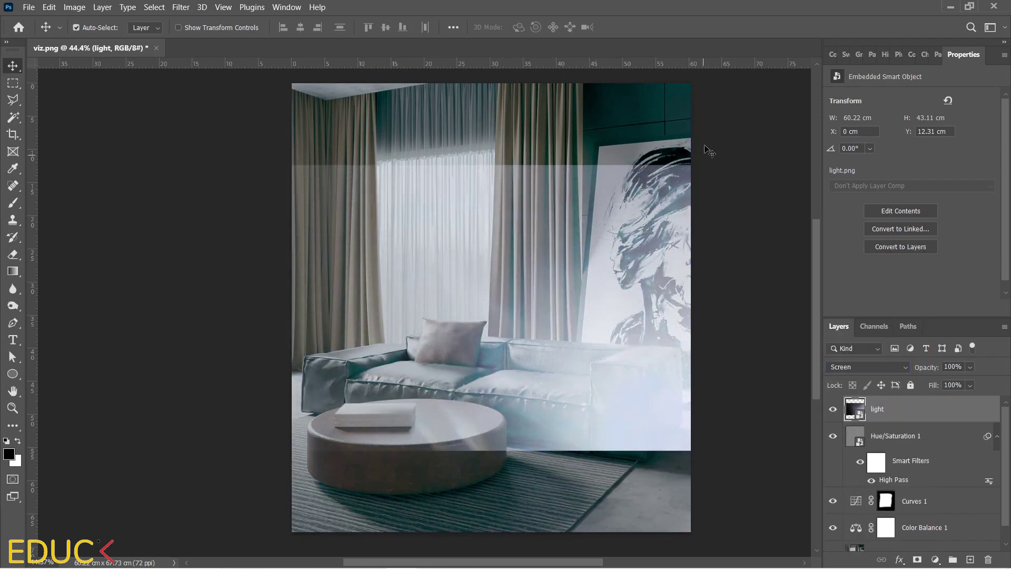
Rotate the light overlay 180° and move it up to the image's top edge.
{"action": "key", "text": "ctrl+t"}
{"action": "left_click_drag", "start_coordinate": [707, 151], "coordinate": [400, 385]}
{"action": "key", "text": "Return"}
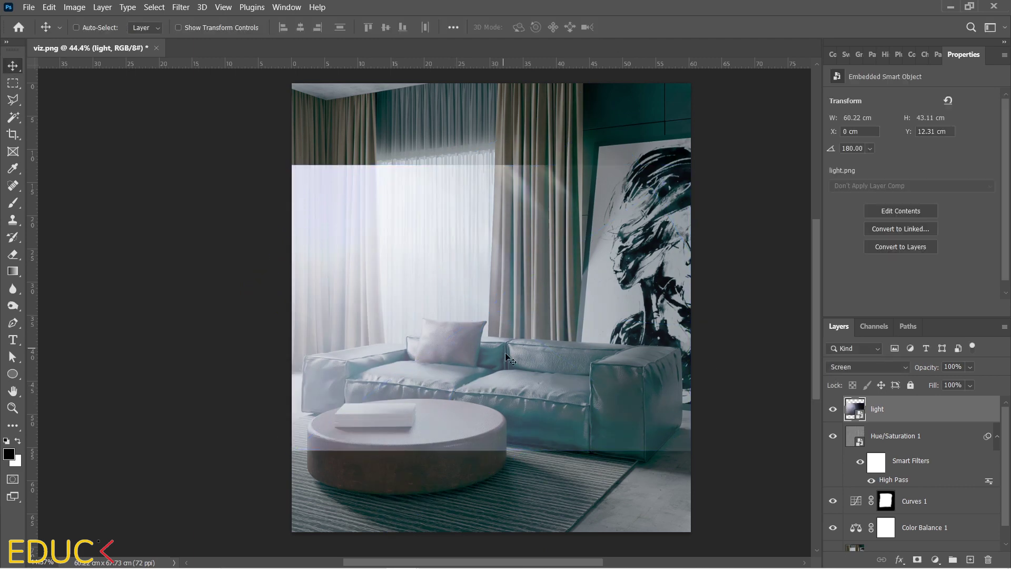
{"action": "left_click_drag", "start_coordinate": [673, 339], "coordinate": [607, 253]}
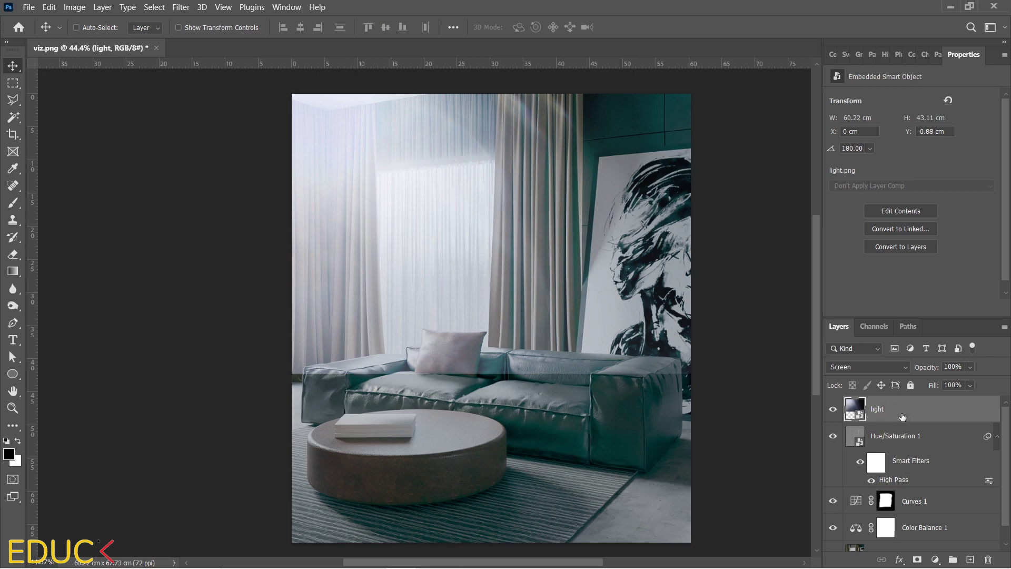
Add a layer mask to light and paint the overlay off the sofa and part of the right curtain.
{"action": "left_click", "coordinate": [919, 561]}
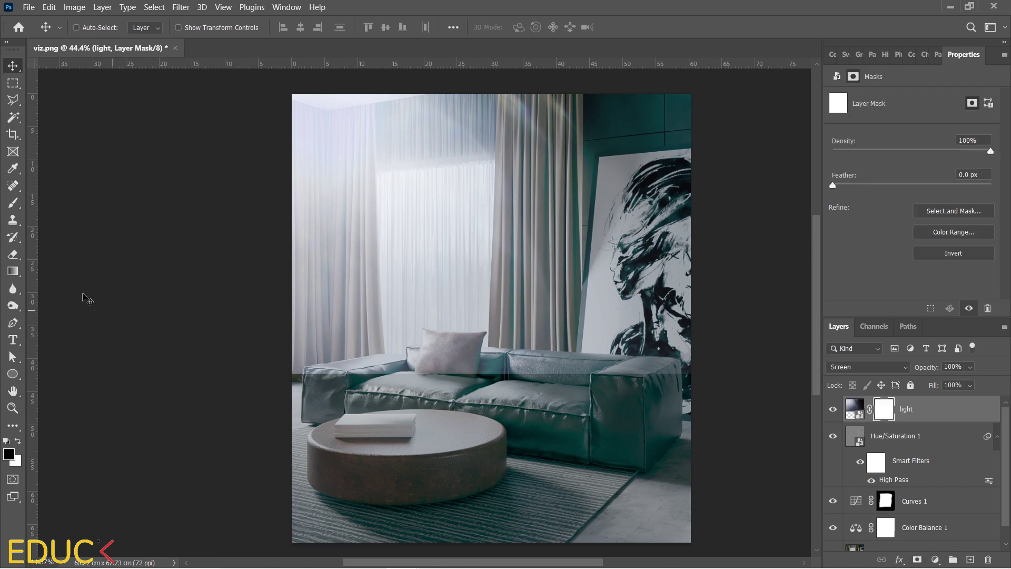
{"action": "left_click", "coordinate": [14, 203]}
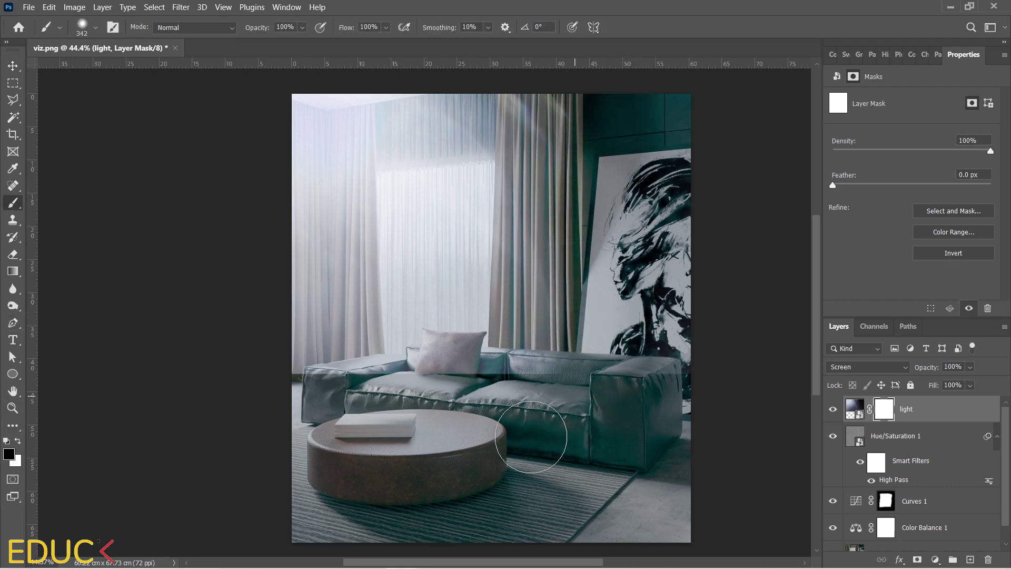
{"action": "left_click_drag", "start_coordinate": [525, 393], "coordinate": [284, 384]}
{"action": "mouse_move", "coordinate": [463, 366]}
{"action": "left_mouse_down"}
{"action": "mouse_move", "coordinate": [577, 342]}
{"action": "mouse_move", "coordinate": [542, 260]}
{"action": "mouse_move", "coordinate": [558, 252]}
{"action": "left_mouse_up"}
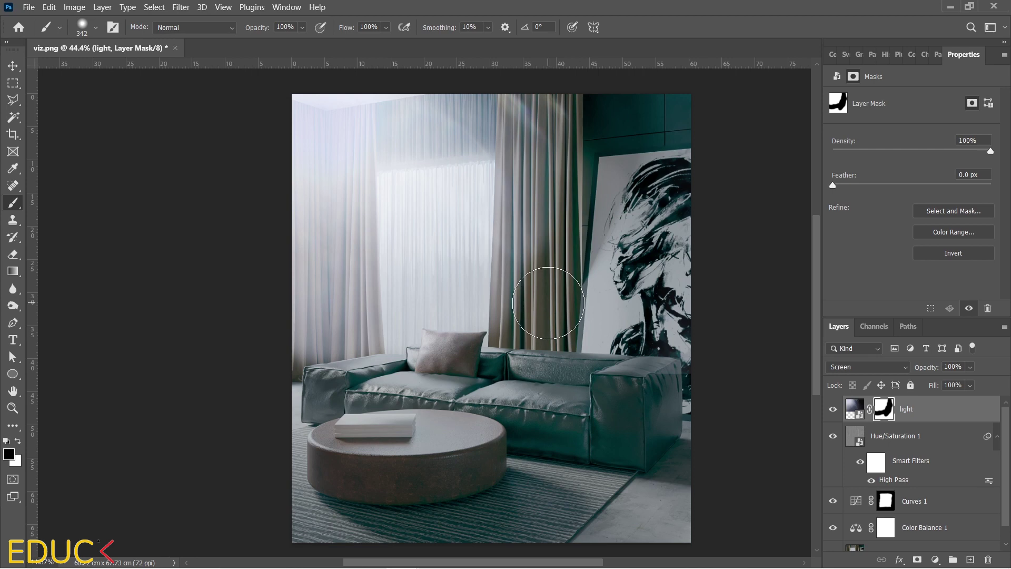
{"action": "left_click", "coordinate": [19, 441]}
{"action": "mouse_move", "coordinate": [495, 316]}
{"action": "left_mouse_down"}
{"action": "mouse_move", "coordinate": [523, 297]}
{"action": "mouse_move", "coordinate": [524, 265]}
{"action": "mouse_move", "coordinate": [514, 342]}
{"action": "mouse_move", "coordinate": [533, 384]}
{"action": "mouse_move", "coordinate": [487, 380]}
{"action": "mouse_move", "coordinate": [494, 365]}
{"action": "mouse_move", "coordinate": [519, 390]}
{"action": "mouse_move", "coordinate": [544, 378]}
{"action": "mouse_move", "coordinate": [524, 365]}
{"action": "mouse_move", "coordinate": [456, 375]}
{"action": "left_mouse_up"}
{"action": "left_click", "coordinate": [19, 440]}
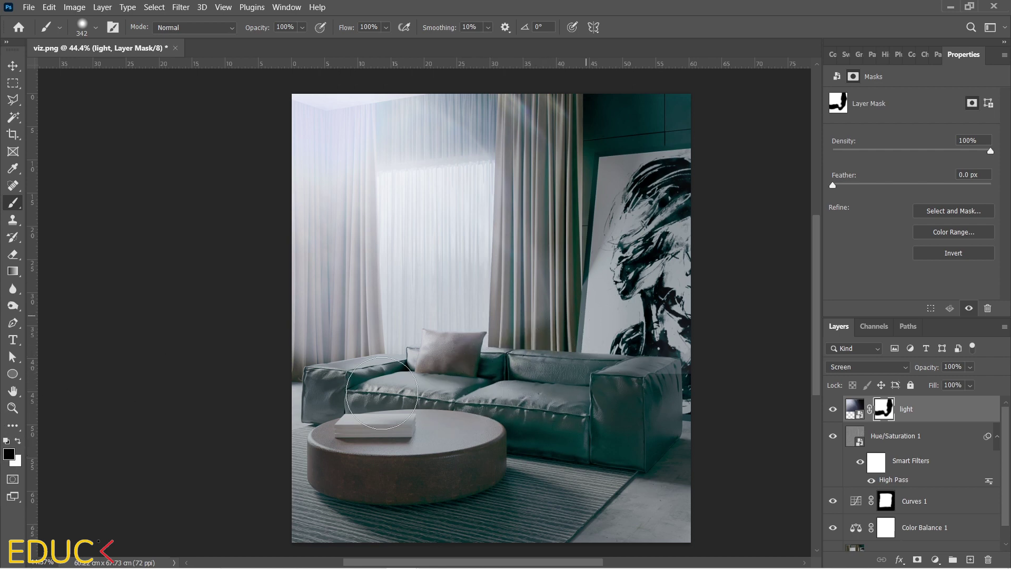
{"action": "left_click", "coordinate": [19, 441]}
{"action": "mouse_move", "coordinate": [524, 288]}
{"action": "left_mouse_down"}
{"action": "mouse_move", "coordinate": [562, 263]}
{"action": "mouse_move", "coordinate": [546, 330]}
{"action": "mouse_move", "coordinate": [533, 348]}
{"action": "left_mouse_up"}
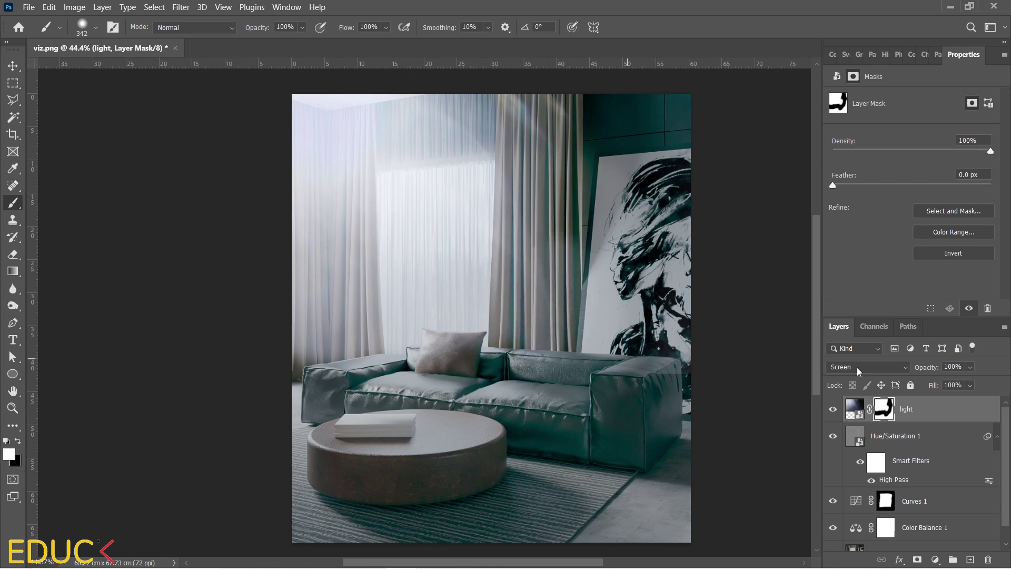
Lower the light layer to 41% opacity, compare it on and off, and add an empty layer.
{"action": "left_click", "coordinate": [971, 367]}
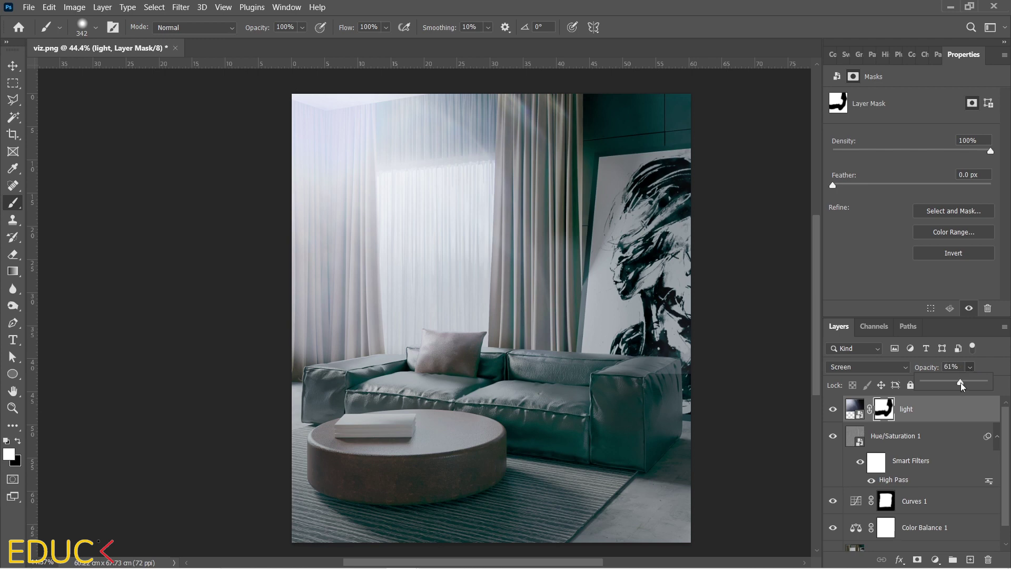
{"action": "left_click", "coordinate": [961, 385]}
{"action": "left_click_drag", "start_coordinate": [960, 386], "coordinate": [948, 386]}
{"action": "left_click", "coordinate": [833, 410]}
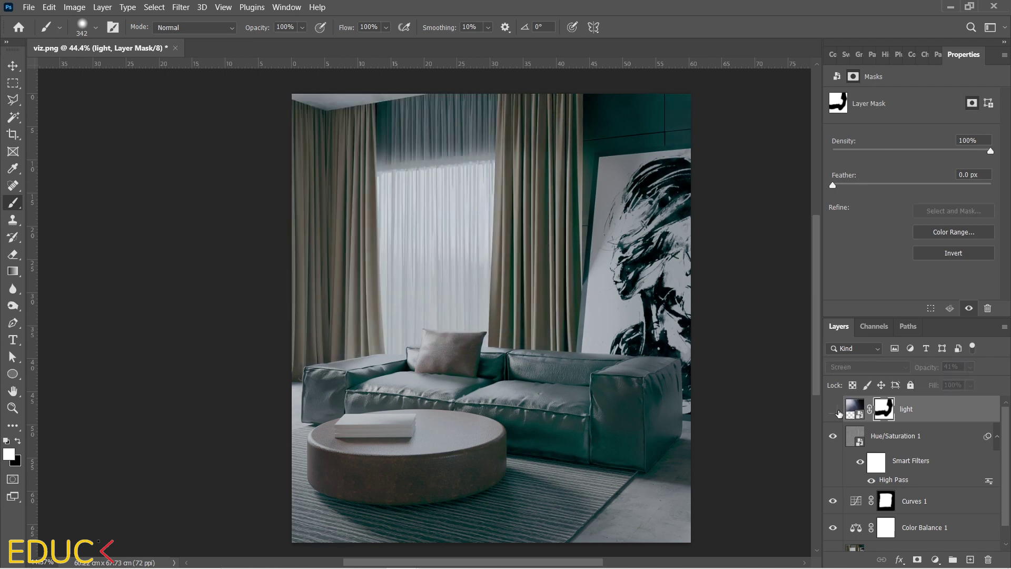
{"action": "left_click", "coordinate": [833, 409]}
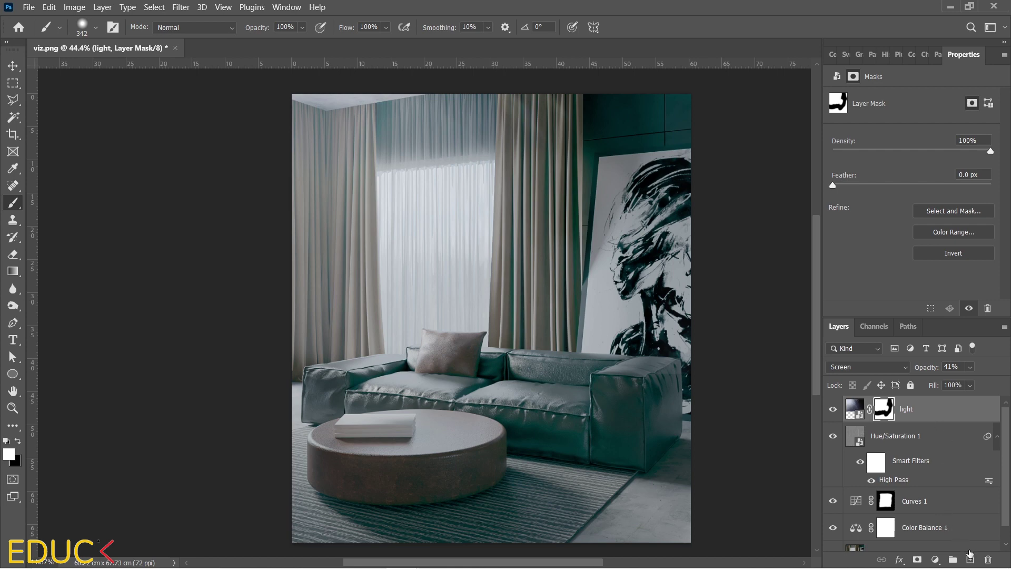
{"action": "left_click", "coordinate": [970, 559]}
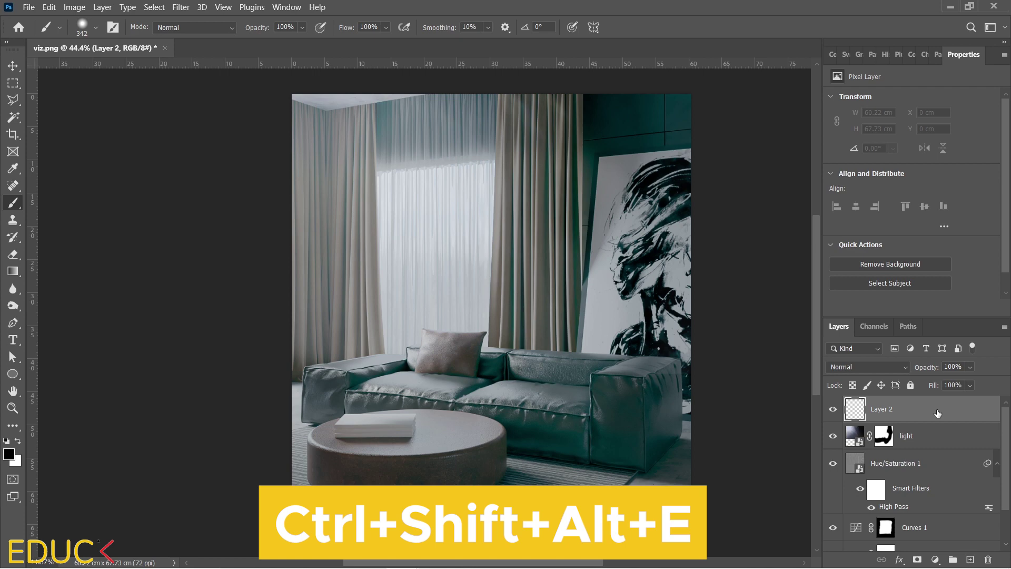
Stamp all visible layers into Layer 2 with Ctrl+Shift+Alt+E and convert it to a smart object.
{"action": "key", "text": "ctrl+shift+alt+e"}
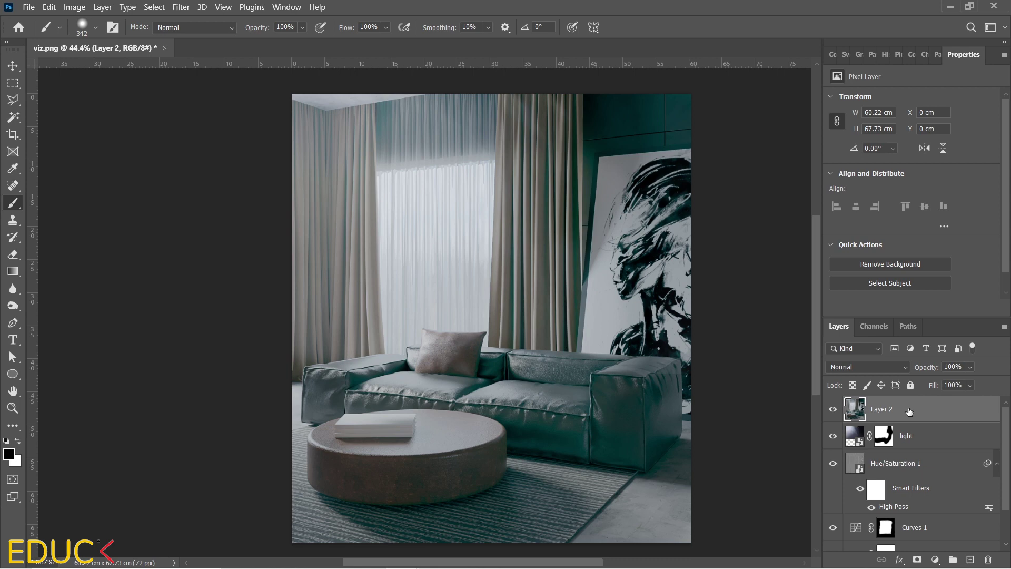
{"action": "right_click", "coordinate": [910, 411]}
{"action": "left_click", "coordinate": [790, 197]}
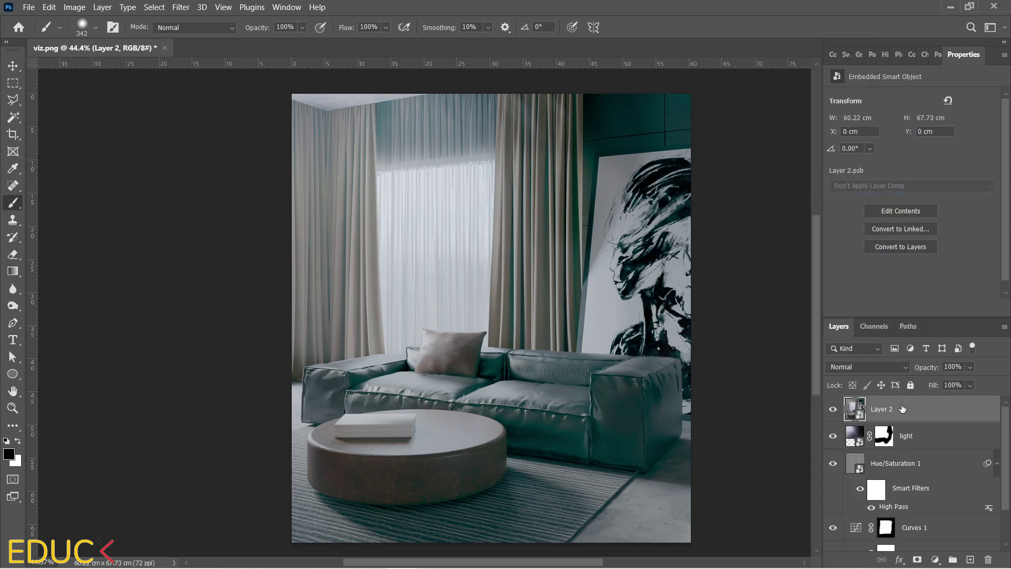
{"action": "left_click", "coordinate": [182, 7]}
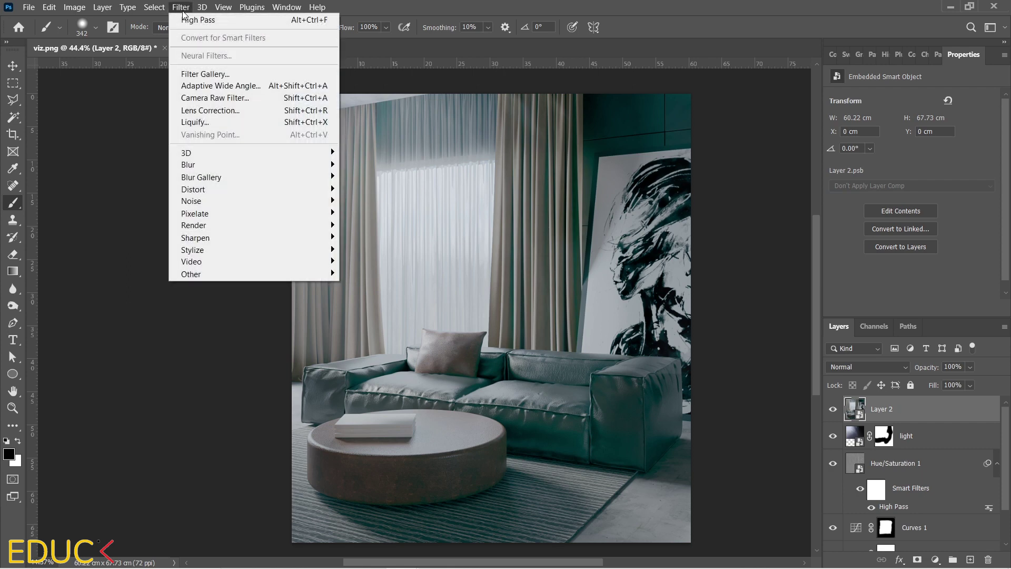
Apply Camera Raw to Layer 2 with Temperature +2, Highlights +9, Shadows -10 and Saturation +11.
{"action": "left_click", "coordinate": [256, 99]}
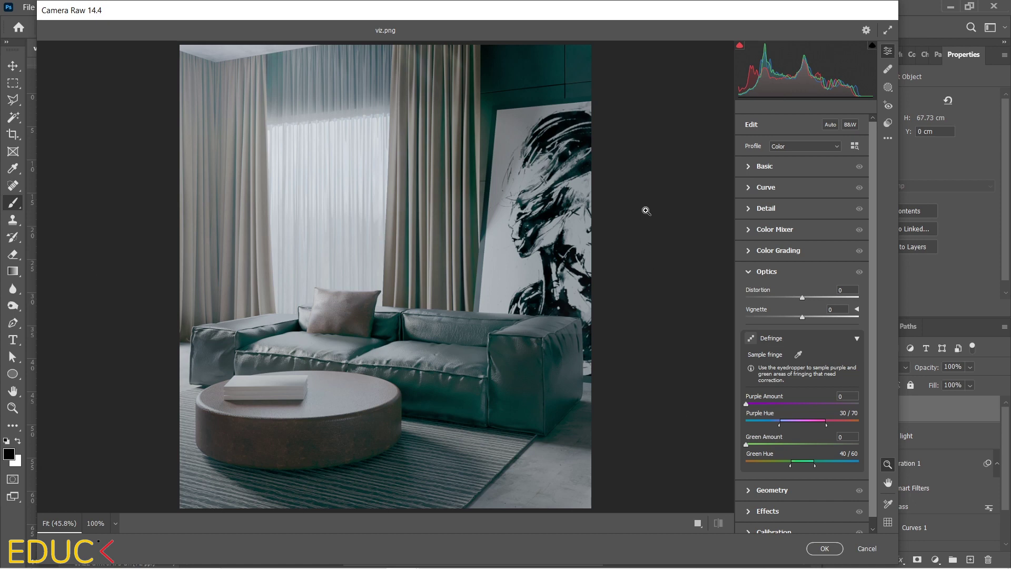
{"action": "left_click", "coordinate": [749, 168]}
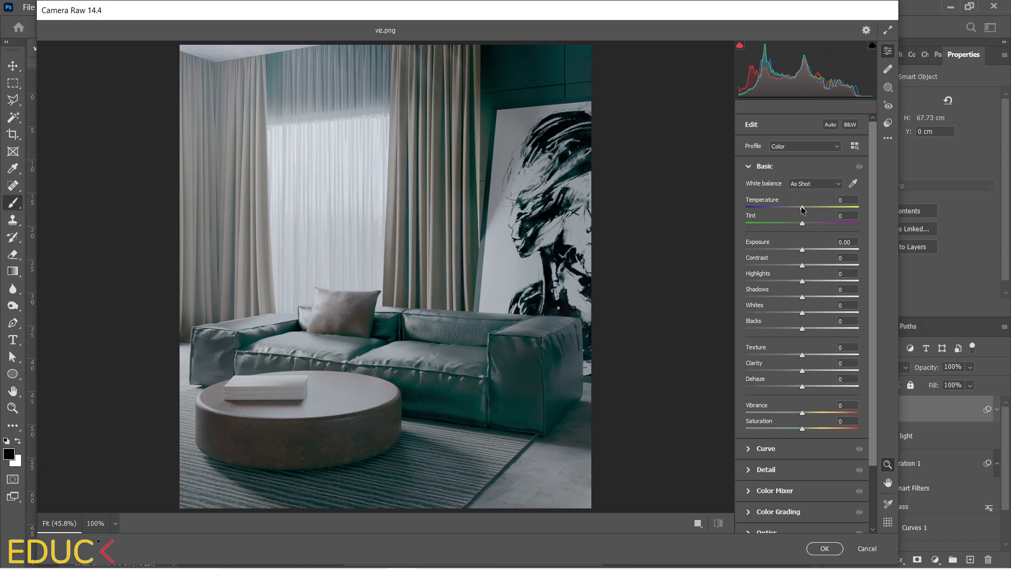
{"action": "left_click_drag", "start_coordinate": [803, 209], "coordinate": [800, 225]}
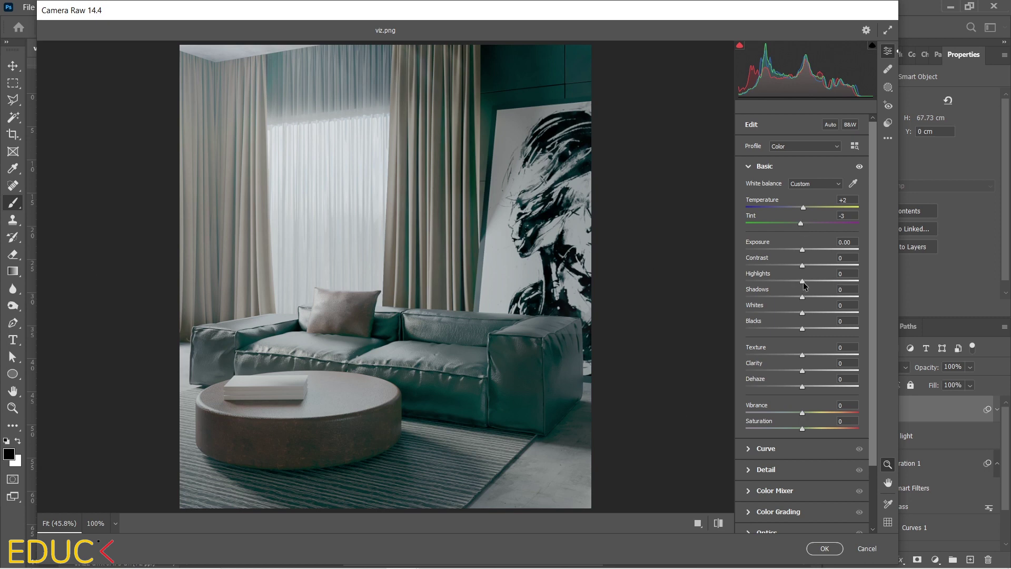
{"action": "mouse_move", "coordinate": [802, 282]}
{"action": "left_mouse_down"}
{"action": "mouse_move", "coordinate": [810, 284]}
{"action": "mouse_move", "coordinate": [797, 297]}
{"action": "left_mouse_up"}
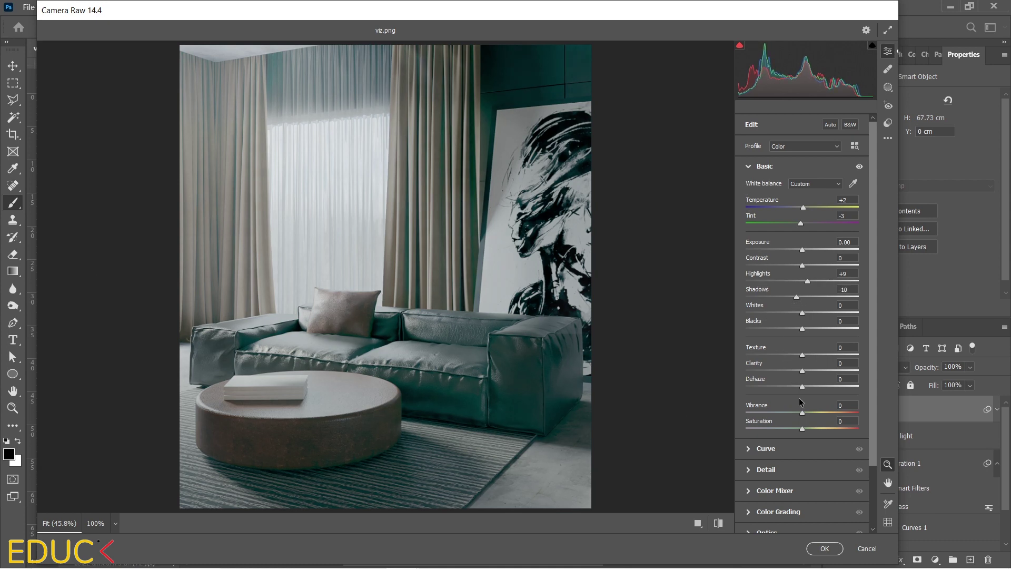
{"action": "left_click_drag", "start_coordinate": [802, 429], "coordinate": [810, 431]}
Set the Optics vignette to -41 with midpoint 45 and apply the Camera Raw filter.
{"action": "scroll", "coordinate": [781, 471], "scroll_direction": "down", "scroll_amount": 2}
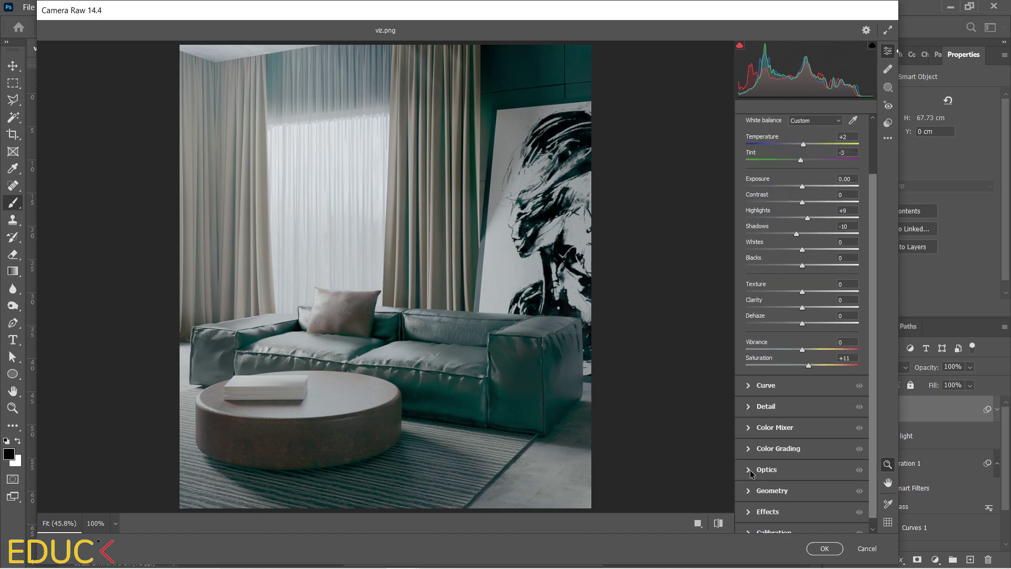
{"action": "left_click", "coordinate": [752, 470]}
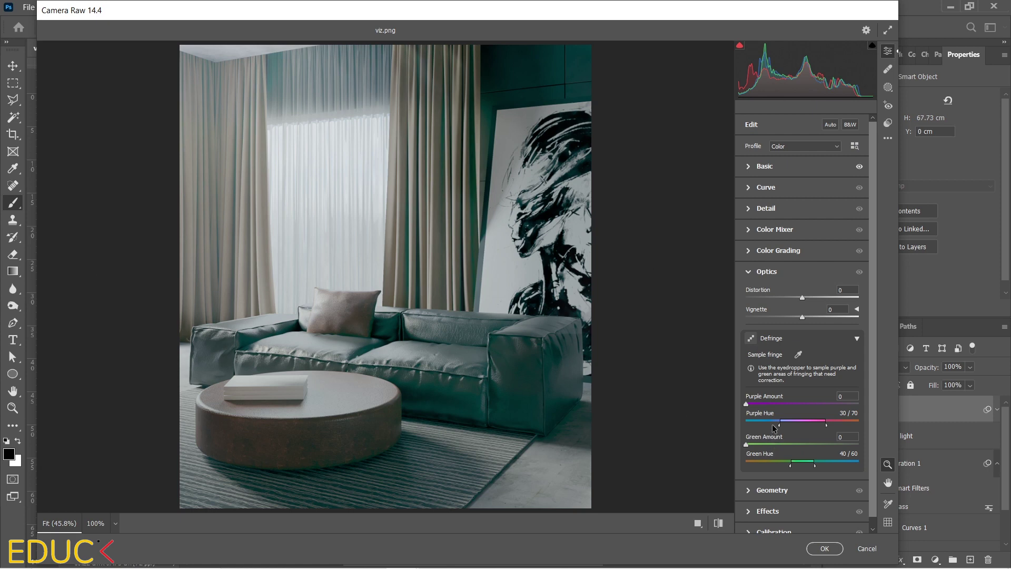
{"action": "left_click_drag", "start_coordinate": [803, 317], "coordinate": [748, 322]}
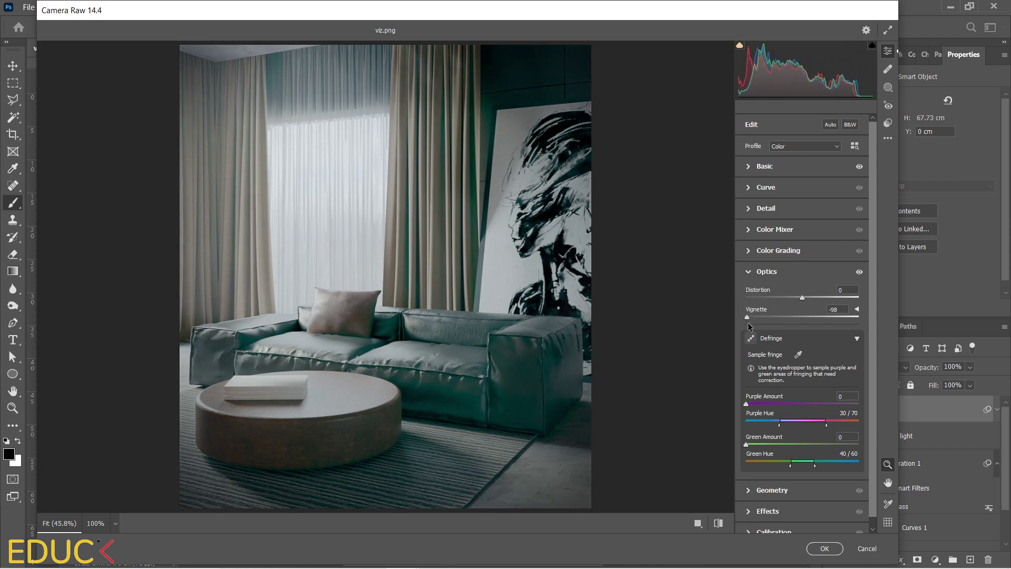
{"action": "left_click_drag", "start_coordinate": [748, 318], "coordinate": [798, 331]}
{"action": "left_click", "coordinate": [857, 309]}
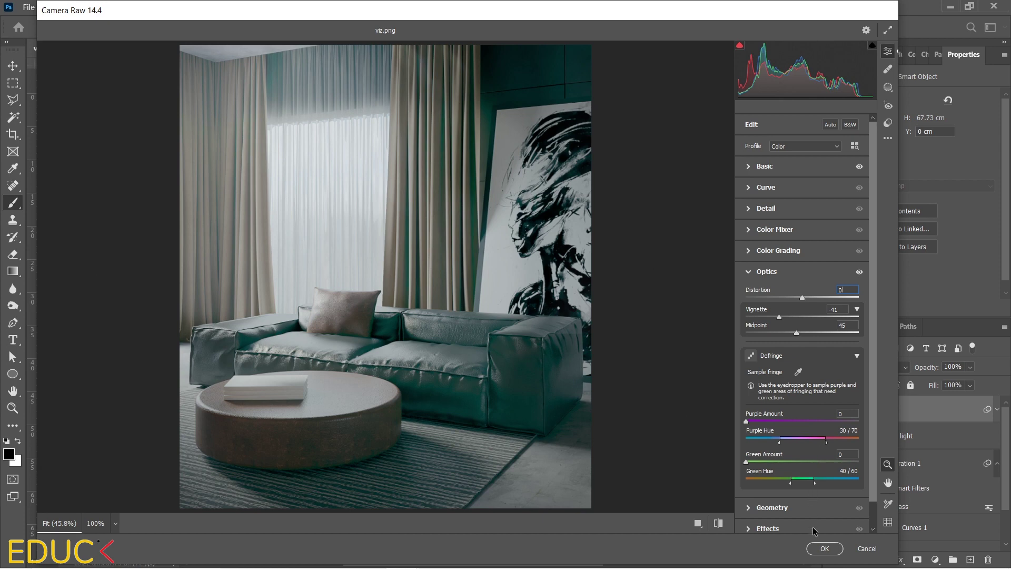
{"action": "left_click", "coordinate": [825, 548]}
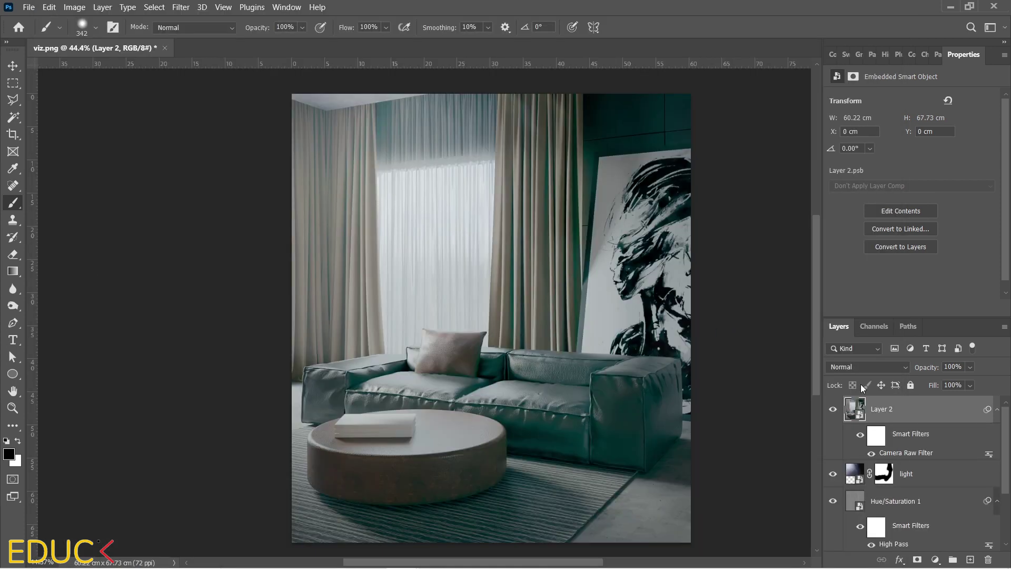
Add a Color Lookup layer, preview several LUTs, and settle on Fuji ETERNA 250D Kodak 2395.
{"action": "left_click", "coordinate": [936, 560]}
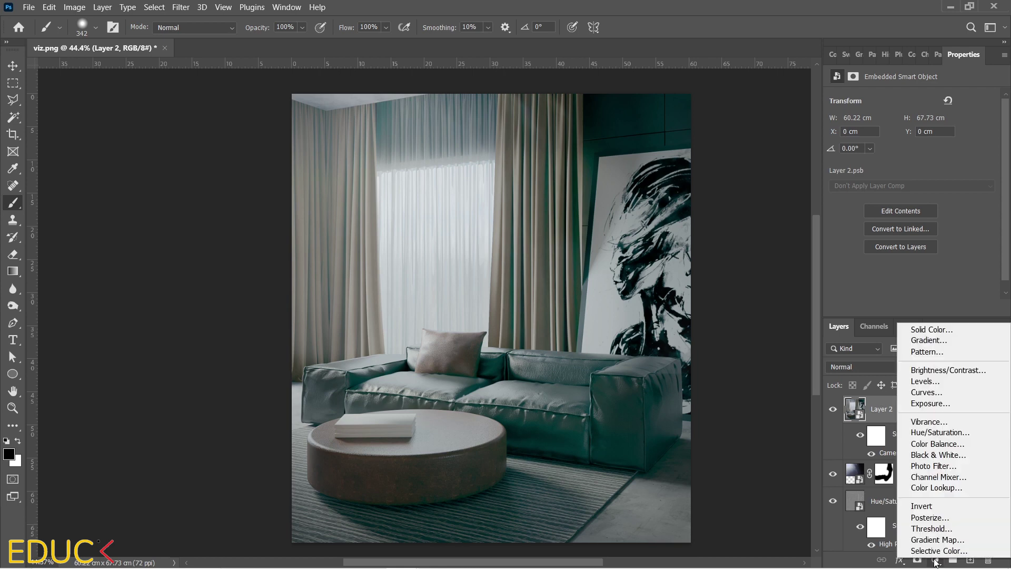
{"action": "left_click", "coordinate": [946, 488]}
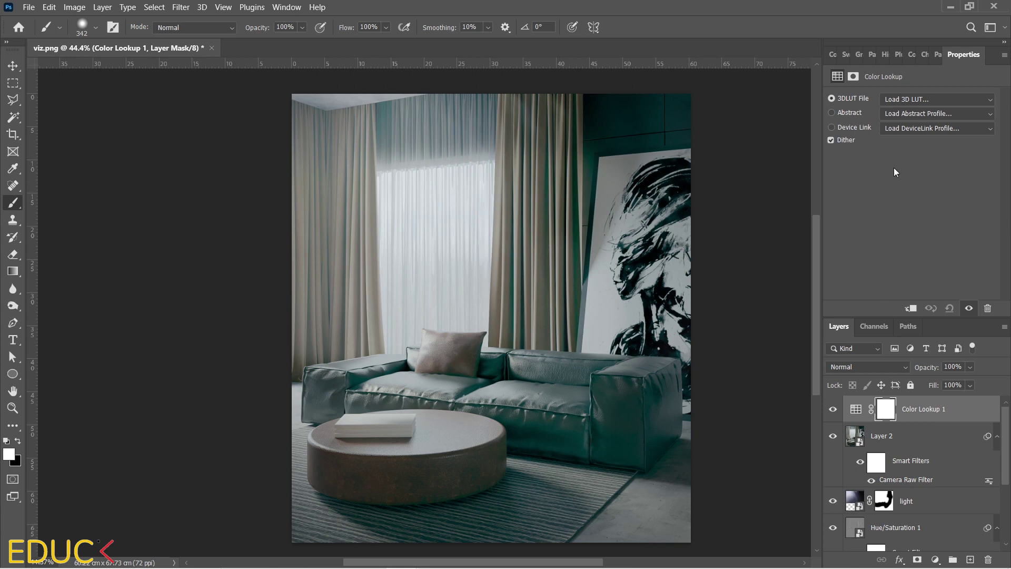
{"action": "left_click", "coordinate": [920, 103]}
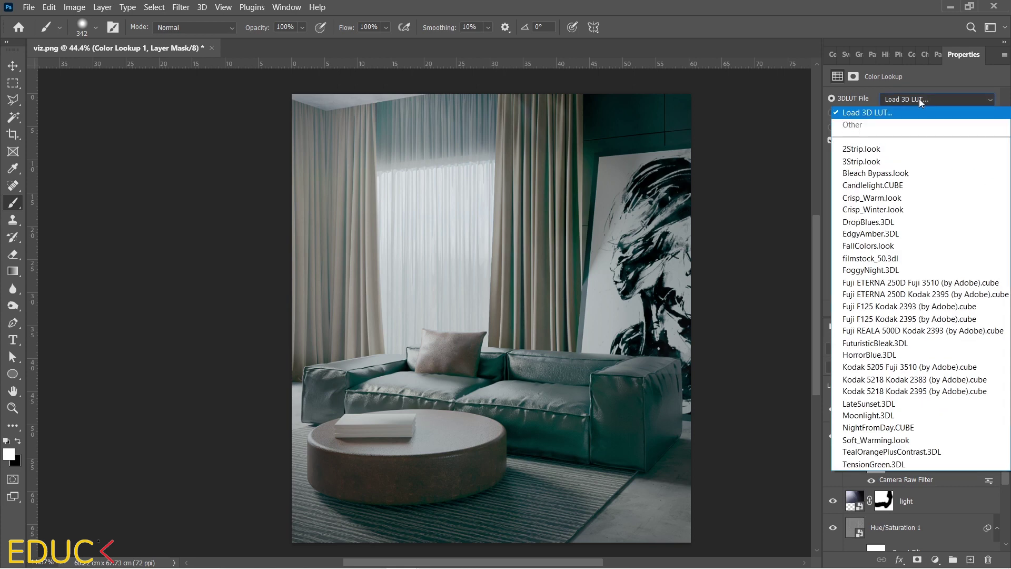
{"action": "left_click", "coordinate": [873, 284]}
{"action": "left_click", "coordinate": [943, 99]}
{"action": "left_click", "coordinate": [905, 352]}
{"action": "left_click", "coordinate": [906, 100]}
{"action": "left_click", "coordinate": [911, 404]}
{"action": "left_click", "coordinate": [933, 100]}
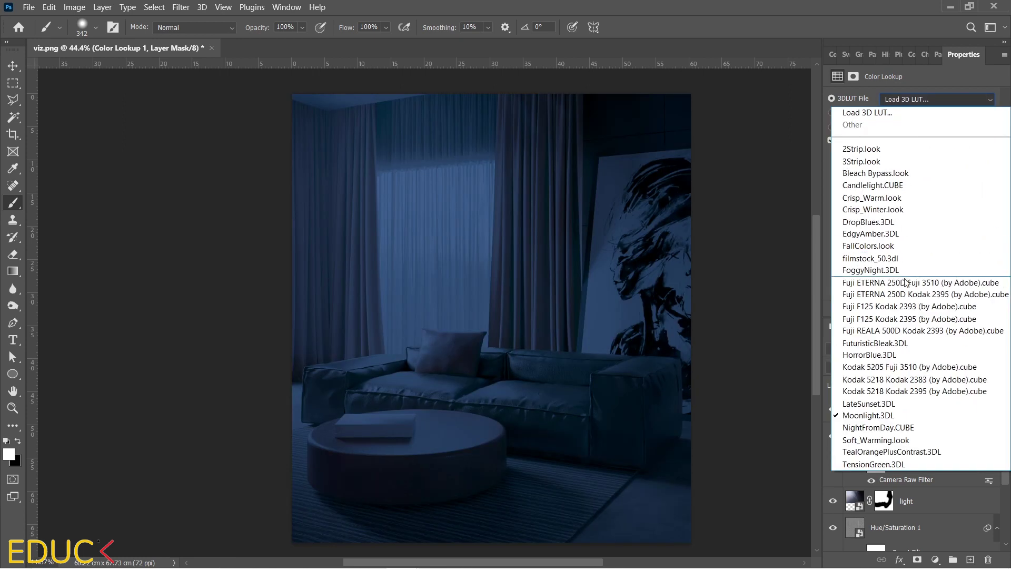
{"action": "left_click", "coordinate": [904, 292]}
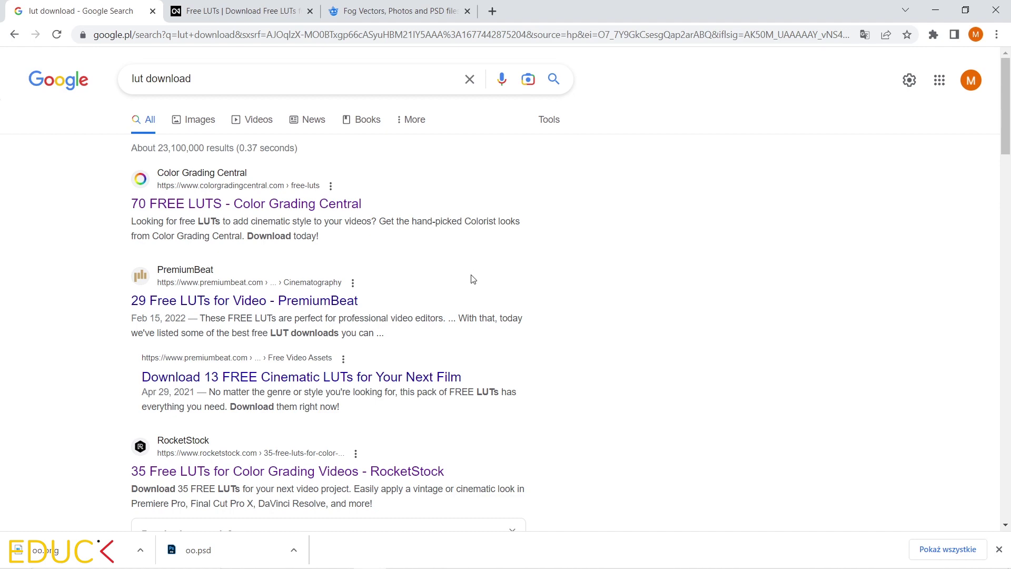
Switch to the ON1 Free LUTs tab and scroll down to the Color Boost LUTs pack.
{"action": "key", "text": "ctrl+Tab"}
{"action": "scroll", "coordinate": [528, 257], "scroll_direction": "down", "scroll_amount": 1}
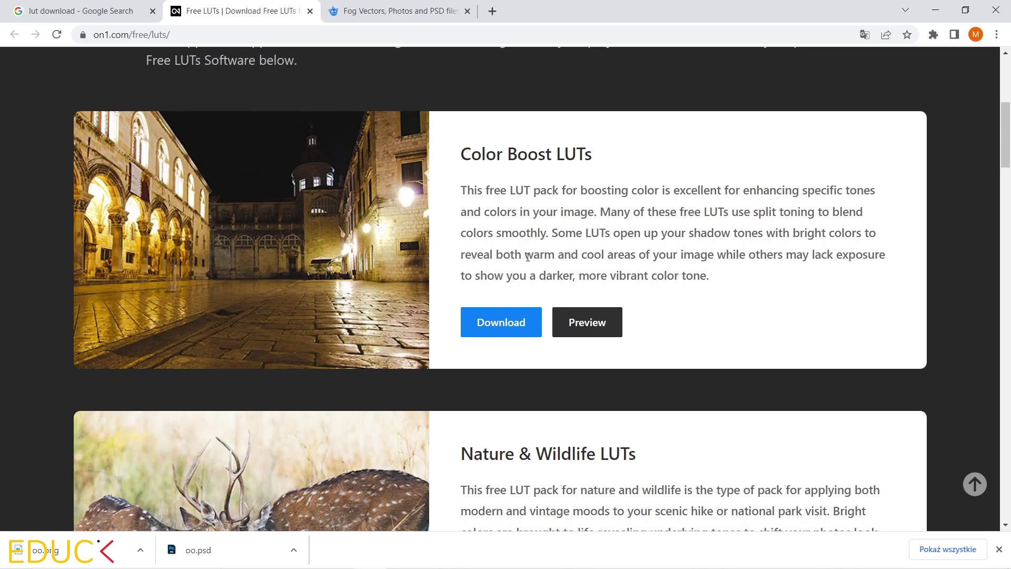
{"action": "scroll", "coordinate": [528, 257], "scroll_direction": "down", "scroll_amount": 5}
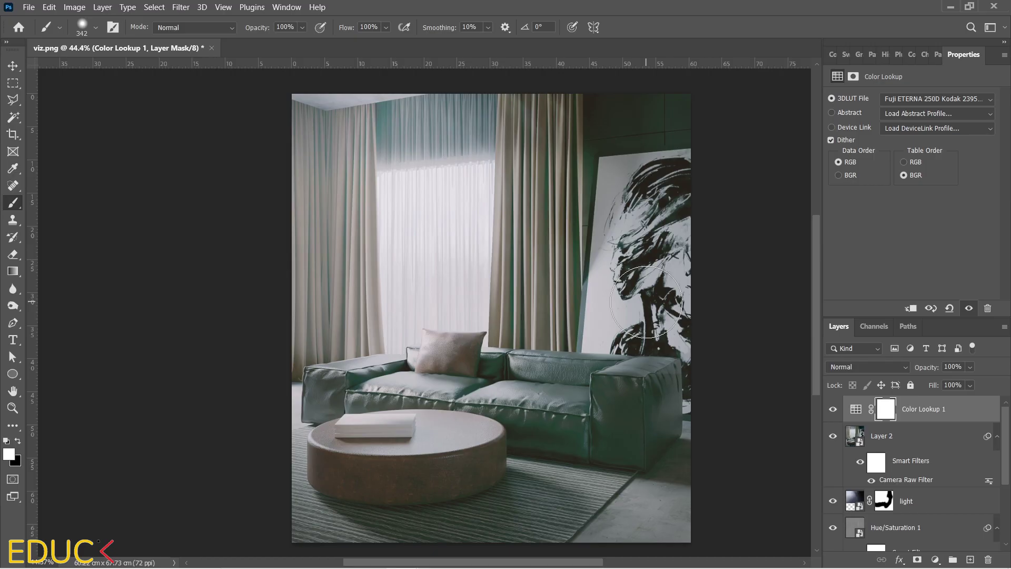
Load the Gold .cube LUT into Color Lookup 1 and lower its opacity to 50%.
{"action": "key", "text": "alt+Tab"}
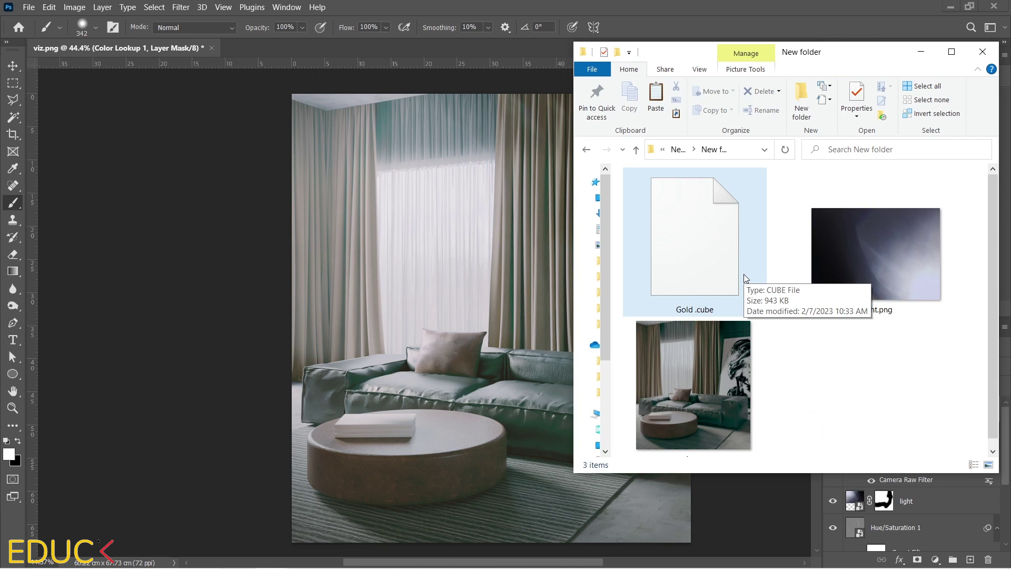
{"action": "left_click", "coordinate": [922, 54]}
{"action": "left_click", "coordinate": [909, 412]}
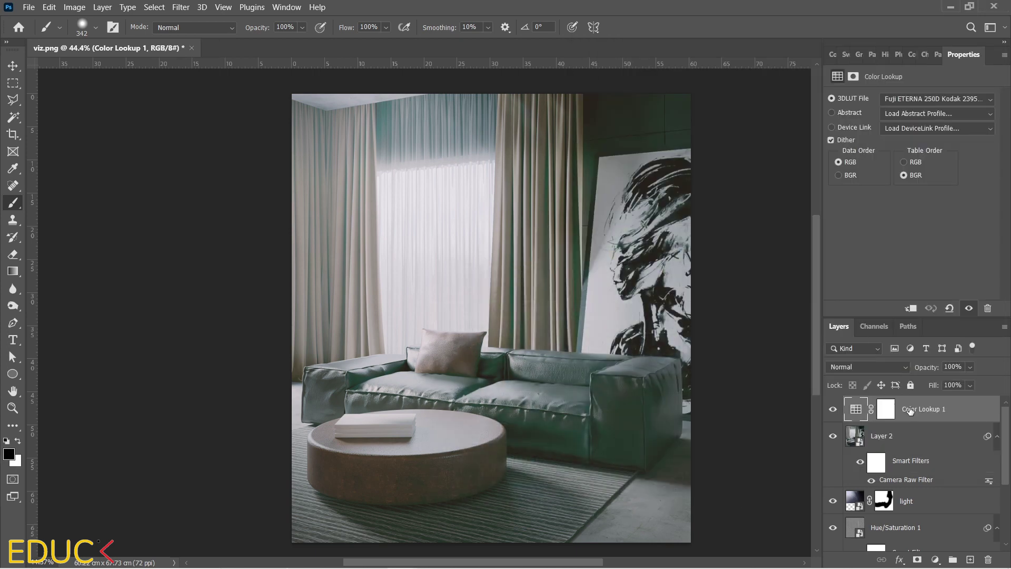
{"action": "left_click", "coordinate": [906, 94]}
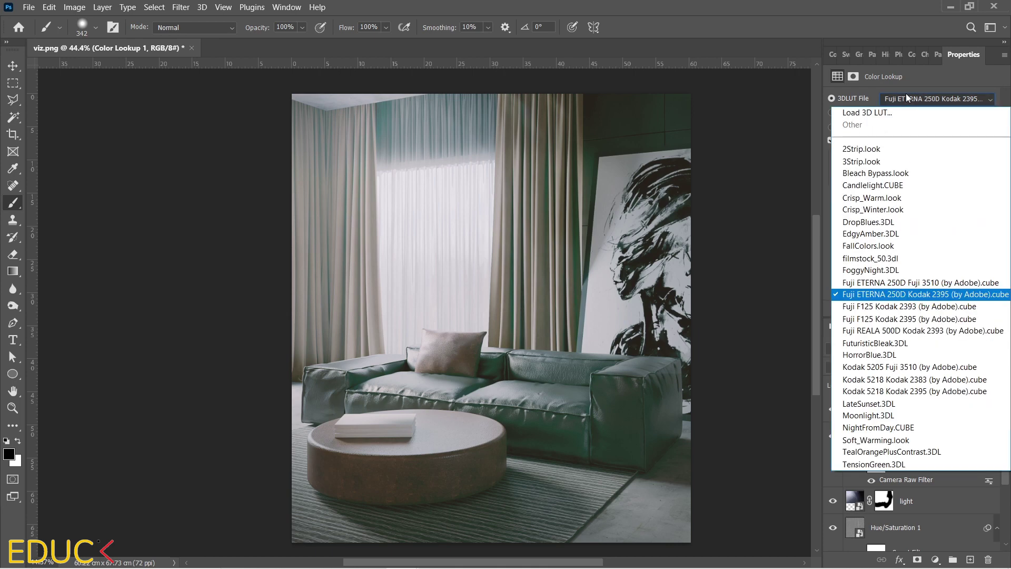
{"action": "left_click", "coordinate": [876, 113]}
{"action": "double_click", "coordinate": [329, 164]}
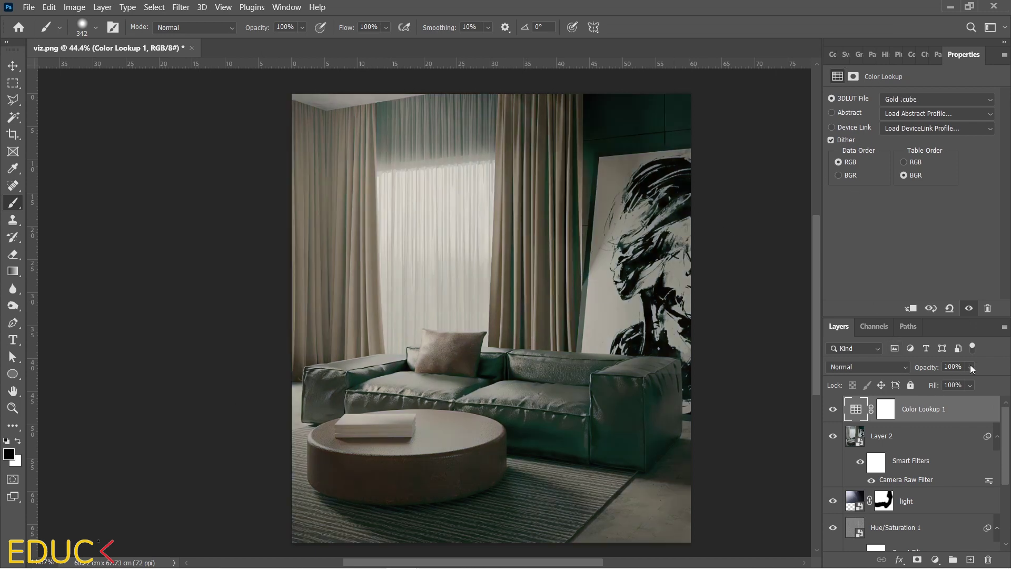
{"action": "left_click_drag", "start_coordinate": [970, 366], "coordinate": [960, 379]}
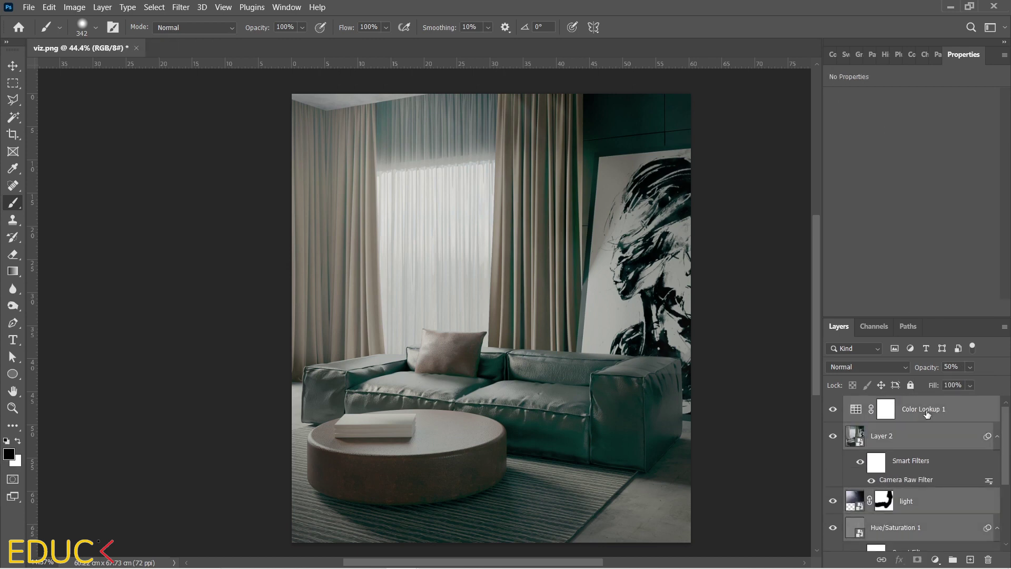
Group the selected grading layers into Group 1, then toggle its visibility to compare before and after.
{"action": "right_click", "coordinate": [927, 414]}
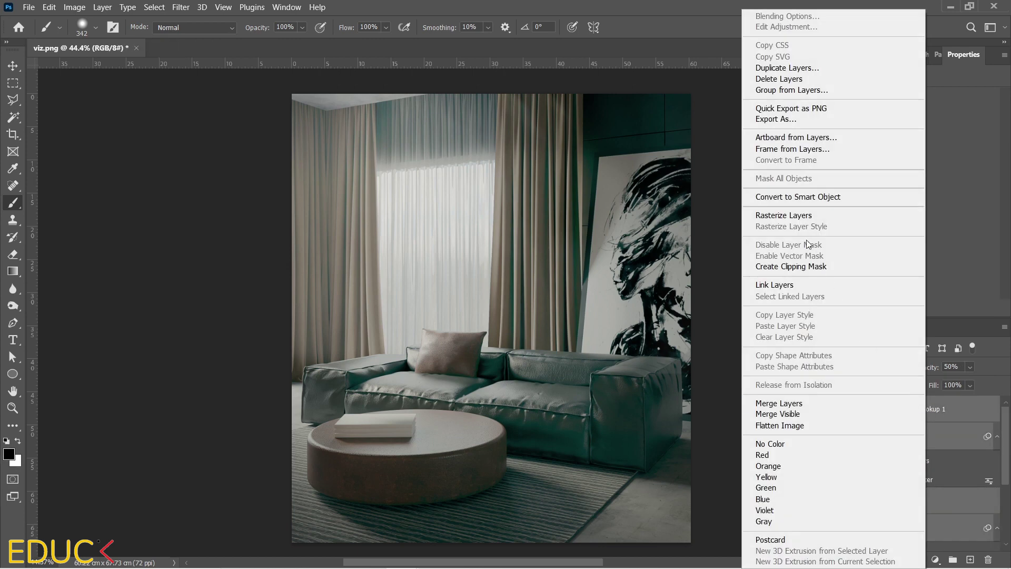
{"action": "left_click", "coordinate": [776, 89]}
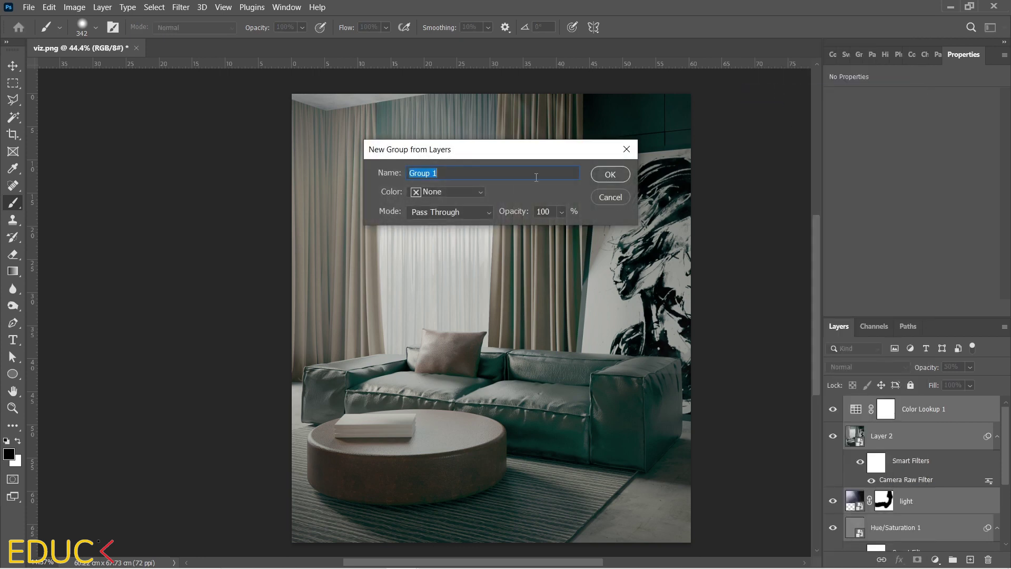
{"action": "left_click", "coordinate": [608, 176]}
{"action": "left_click", "coordinate": [832, 405]}
{"action": "left_click", "coordinate": [832, 404]}
{"action": "left_click", "coordinate": [832, 405]}
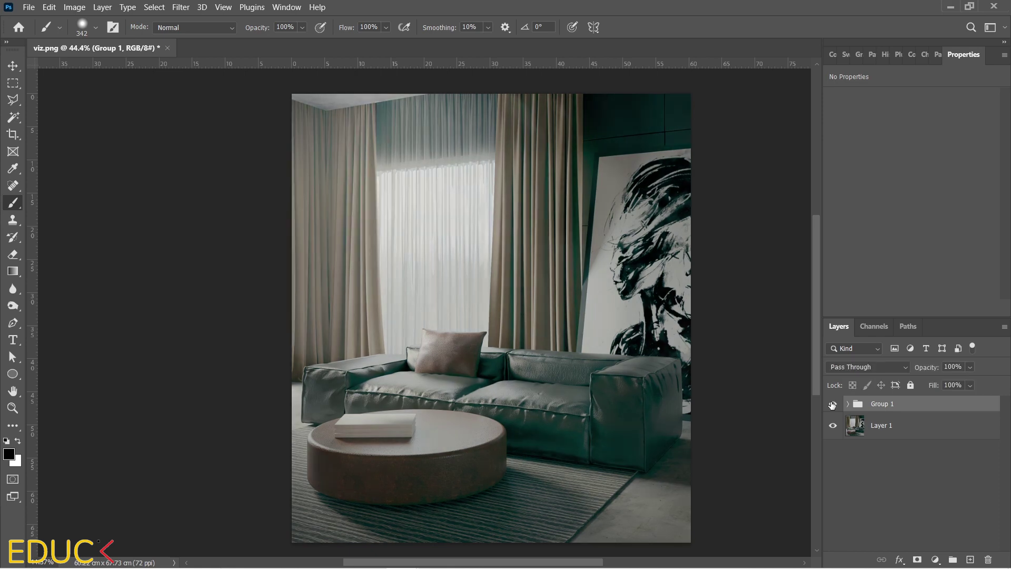